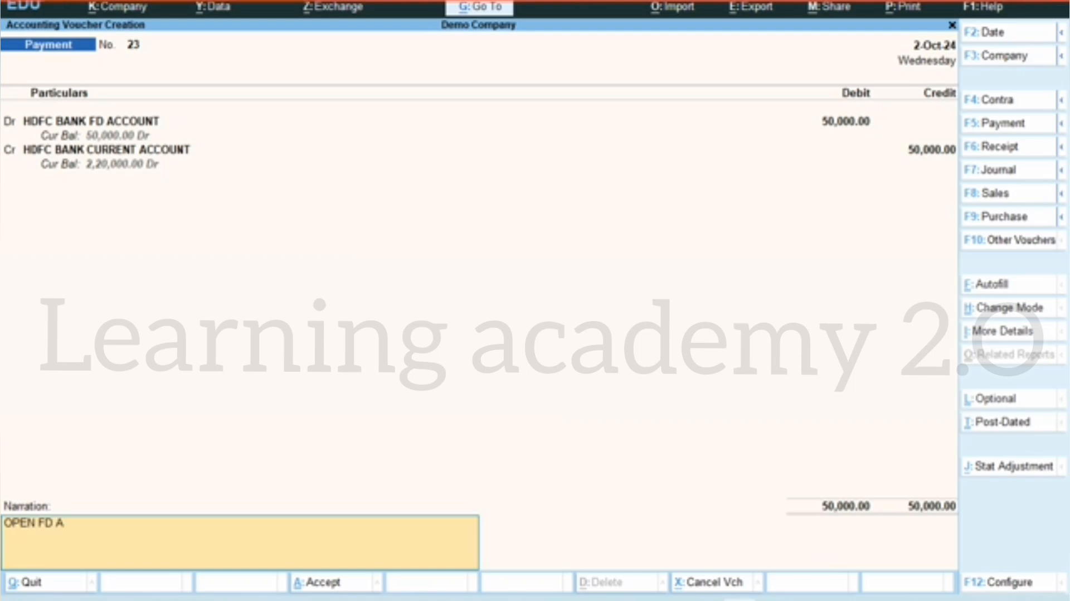
# Step: Complete the FD payment's narration as "OPEN FD A/C (PAY HDFC BANK A/C)......" and save the voucher
pyautogui.write('/C (PAY HDFC BAN')
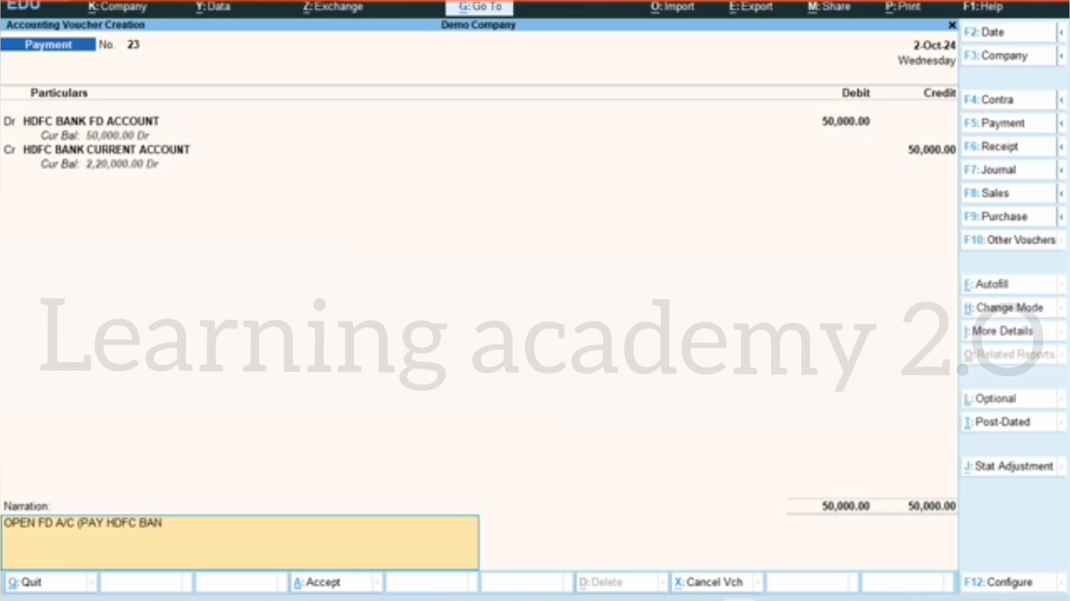
pyautogui.write('K A/C)...')
pyautogui.press('Return')
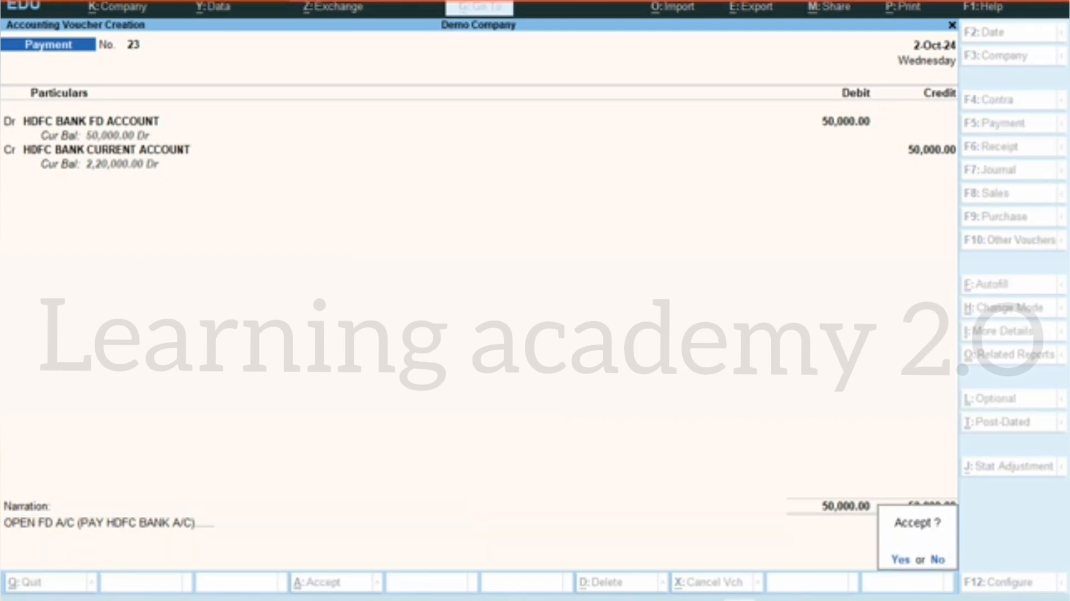
pyautogui.press('Return')
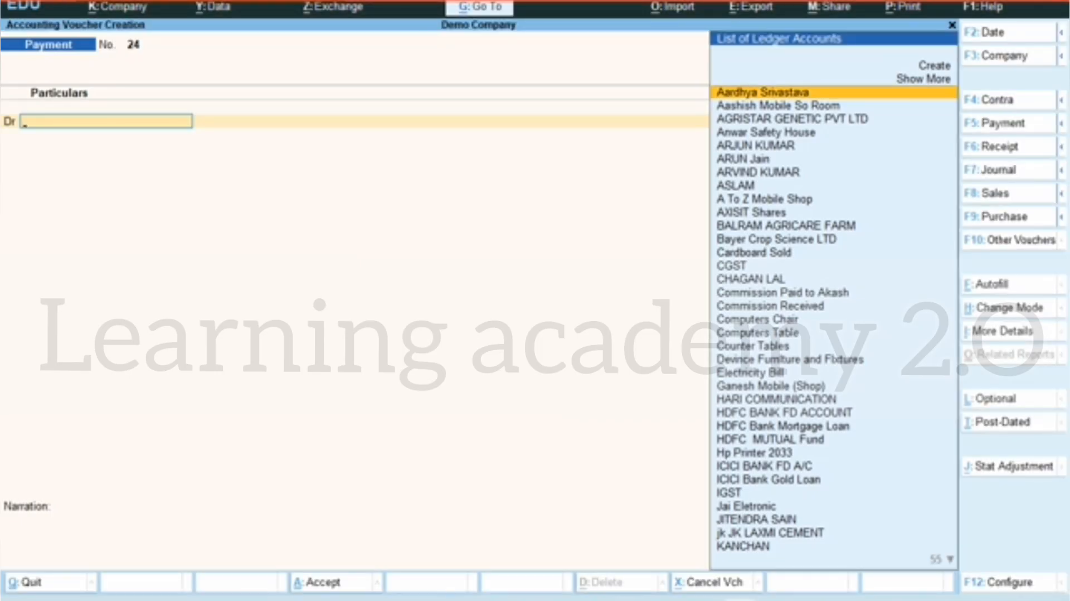
# Step: In the new payment voucher, debit LIC SHARES with 100000 and credit the same amount to HDFC BANK CURRENT ACCOUNT
pyautogui.write('LIC')
pyautogui.press('Return')
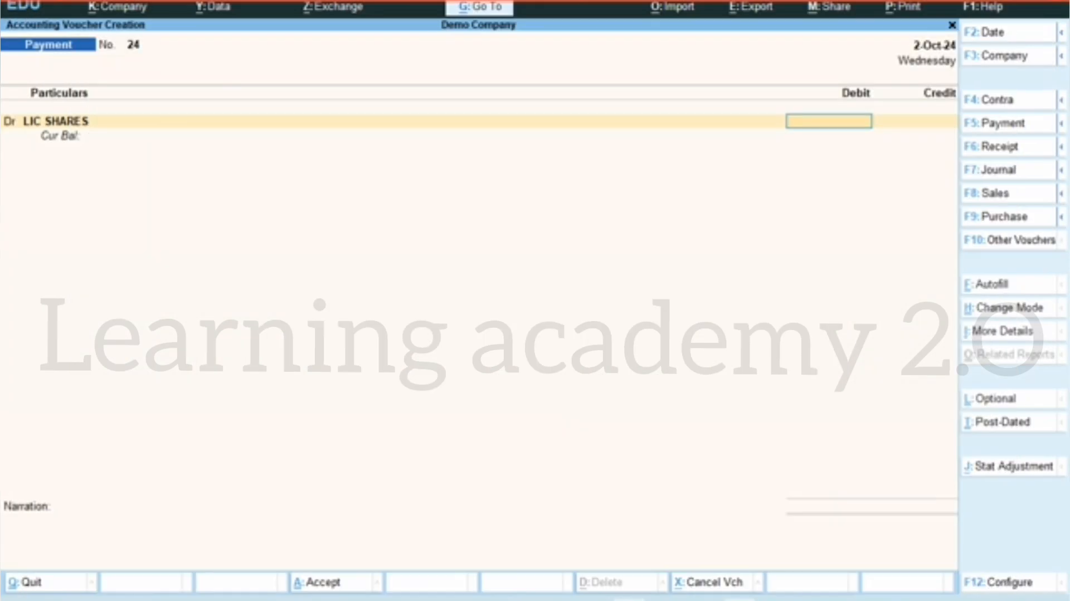
pyautogui.write('100')
pyautogui.write('000')
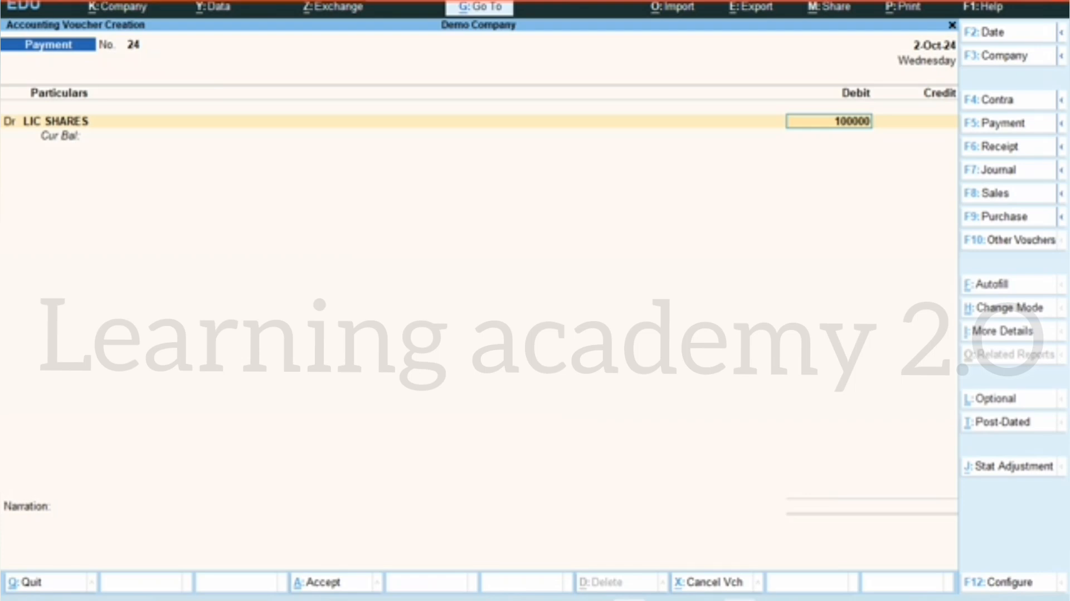
pyautogui.press('Return')
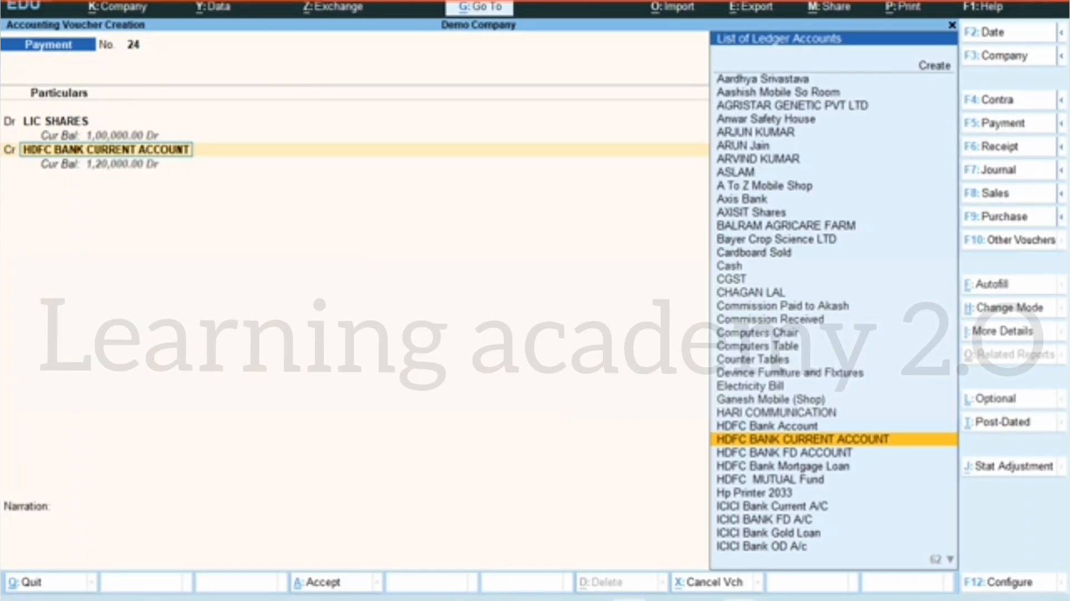
pyautogui.press('Return')
pyautogui.press('Return')
pyautogui.press('Return')
pyautogui.press('Return')
pyautogui.press('Return')
pyautogui.press('Return')
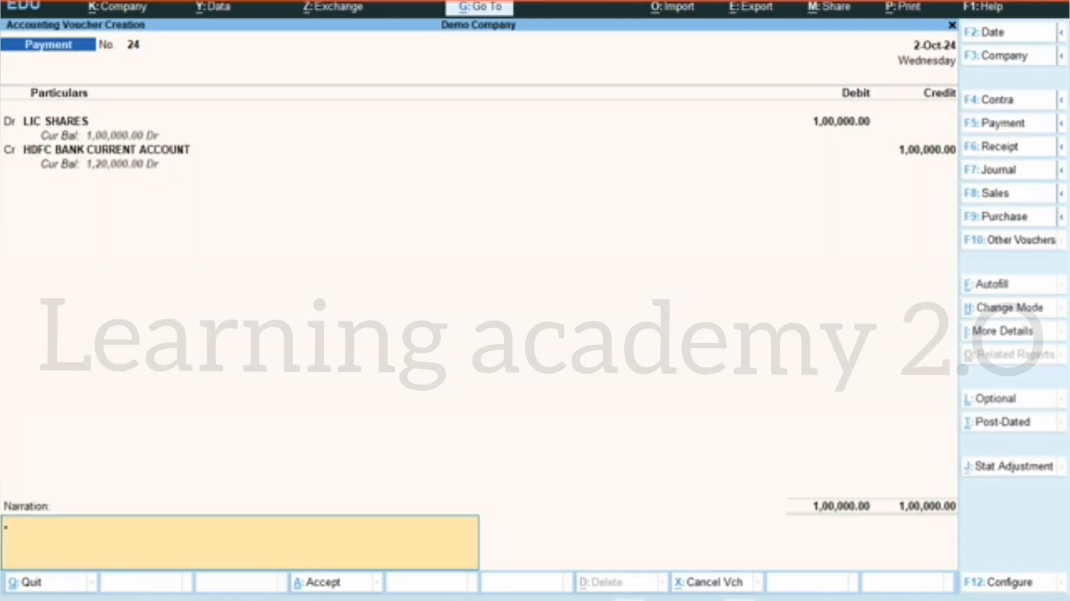
# Step: Enter the narration "INVEST LIC SHARES (PAY HDFC ANK CURRENT A/C)......" and save the LIC shares payment voucher
pyautogui.write('INVEST LIC SHARES (')
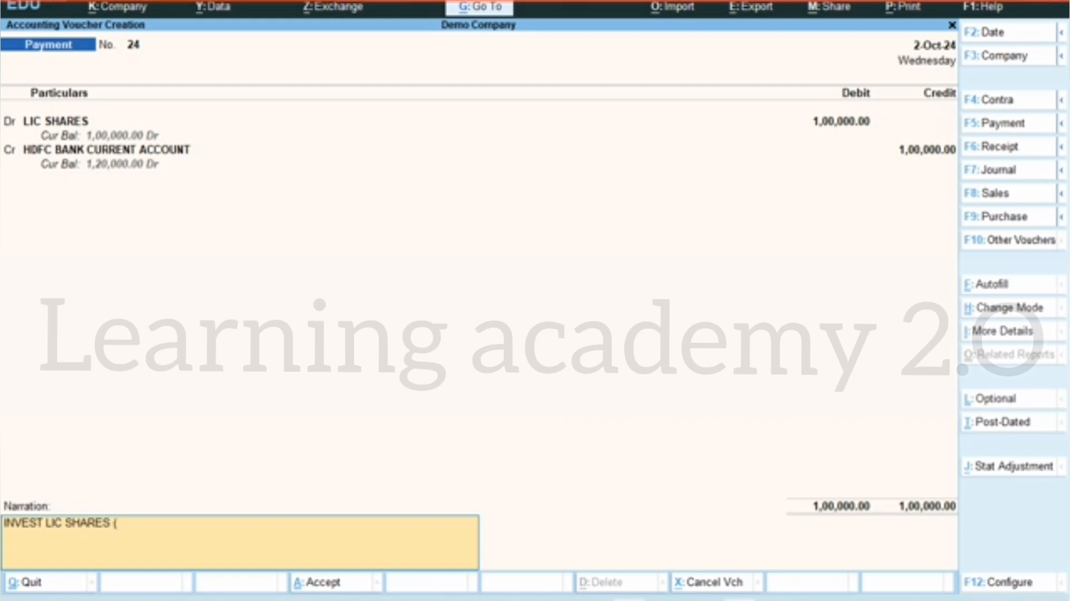
pyautogui.write('PAY HDFC AN')
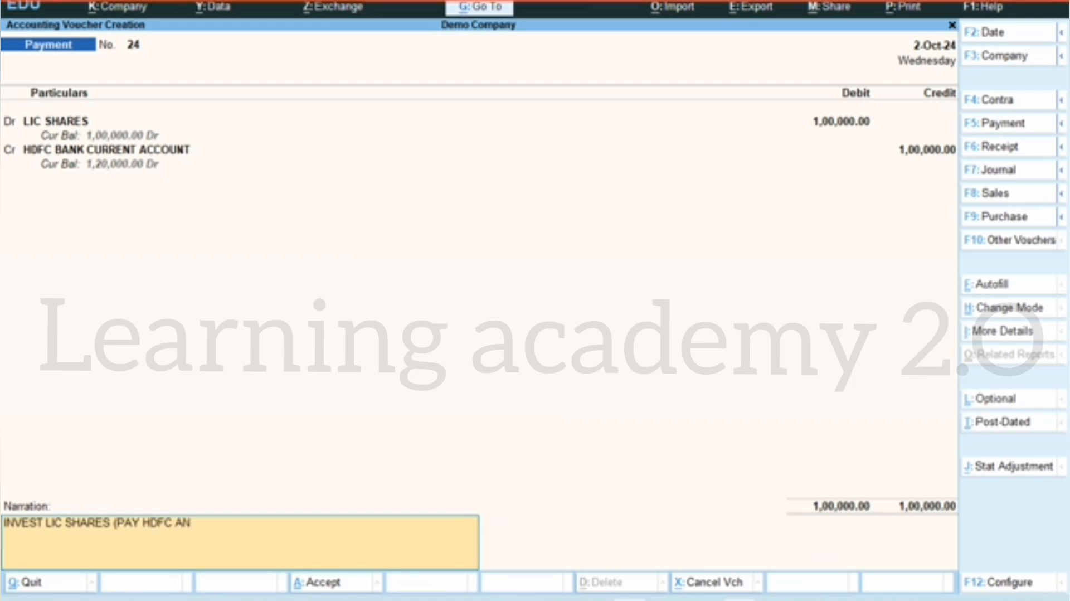
pyautogui.write('K CURRENT A')
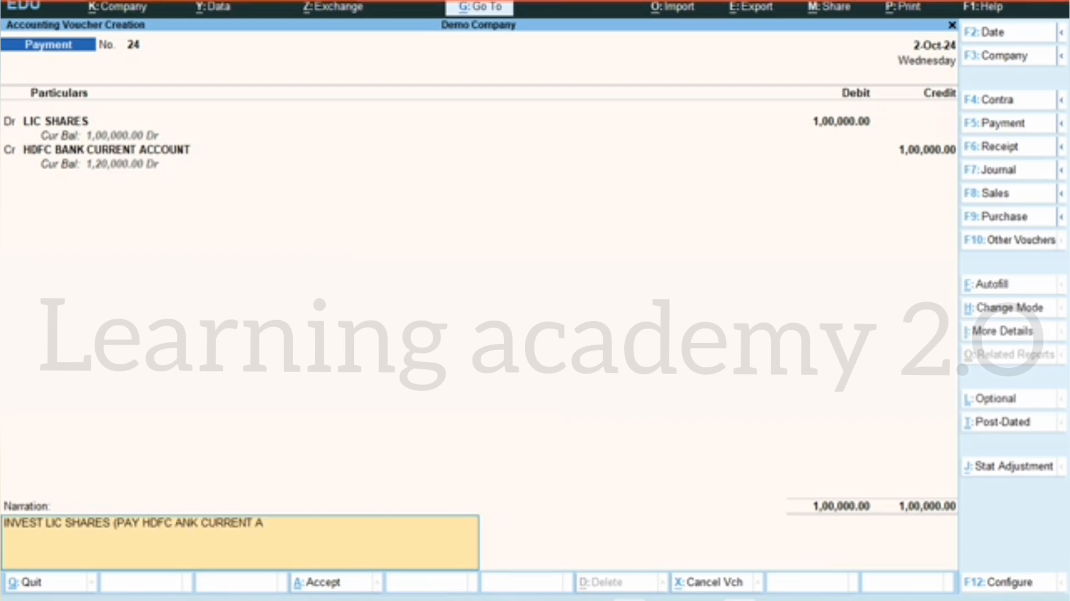
pyautogui.write('/C)......')
pyautogui.press('Return')
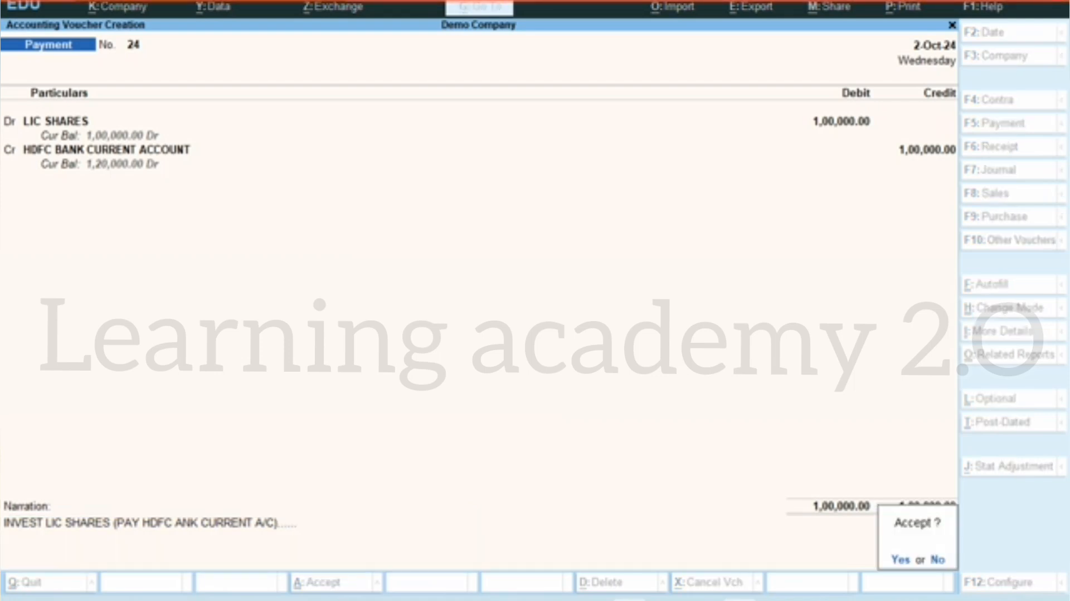
pyautogui.press('Return')
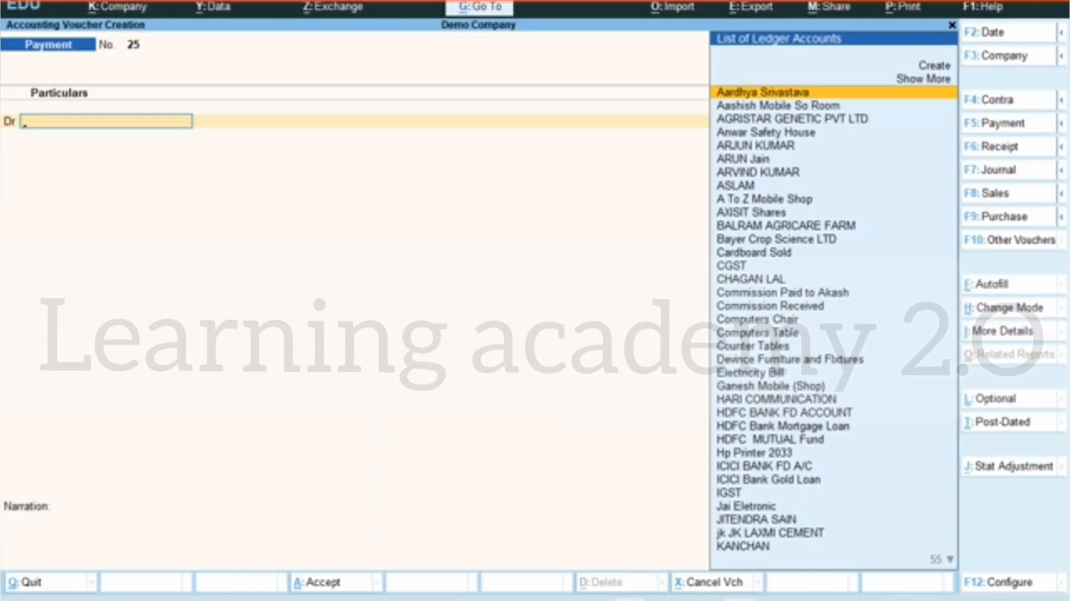
# Step: In a new payment voucher, debit OPEN RD A/C (POST OFFICE) with 10,000 and credit the amount to Cash
pyautogui.write('RD')
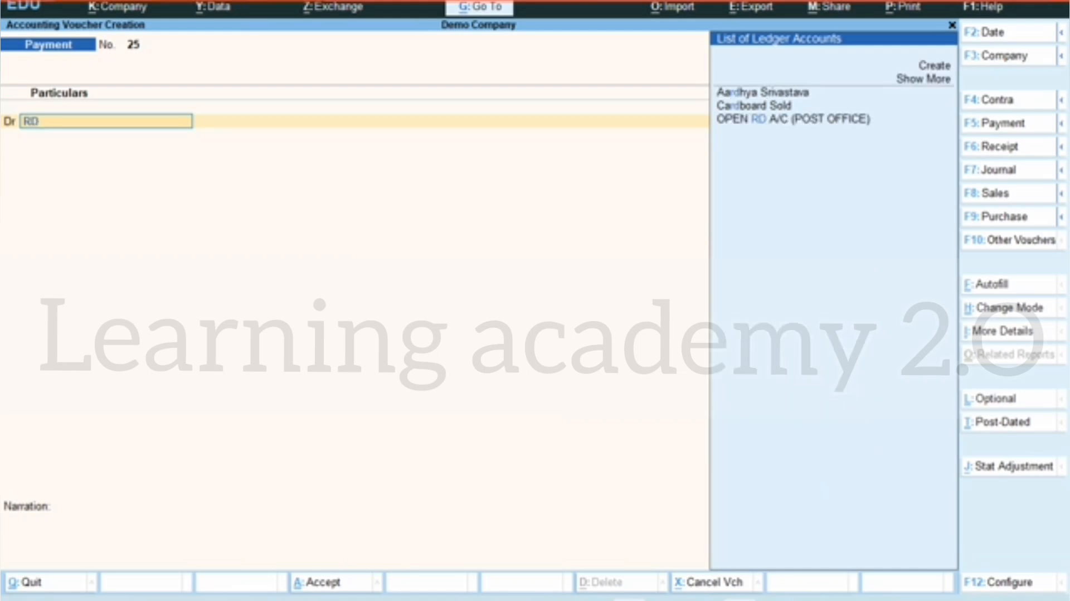
pyautogui.press('Down')
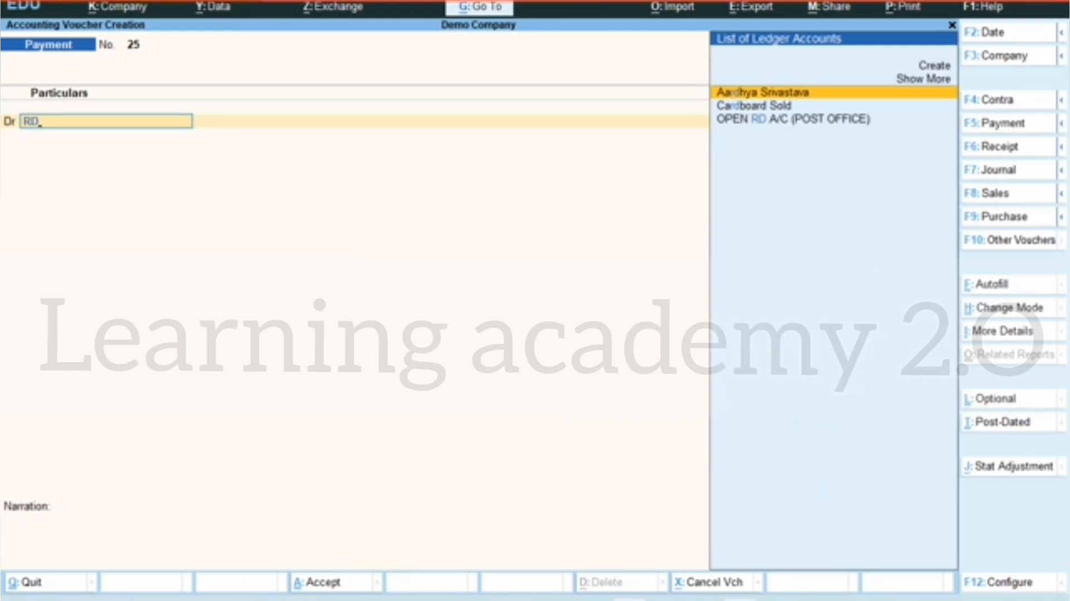
pyautogui.press('Down')
pyautogui.press('Down')
pyautogui.press('Return')
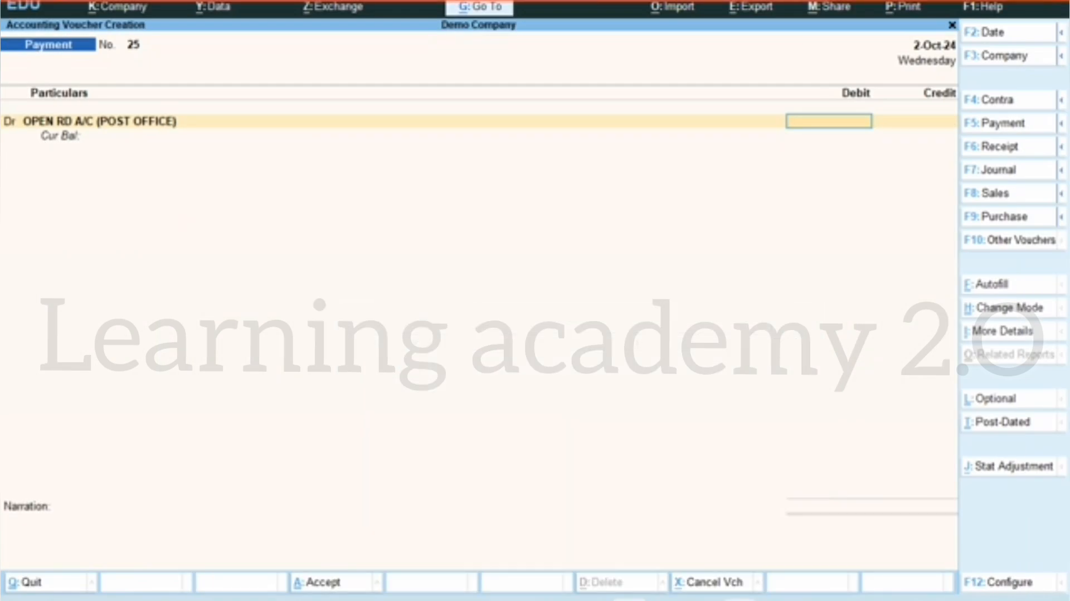
pyautogui.write('10,000')
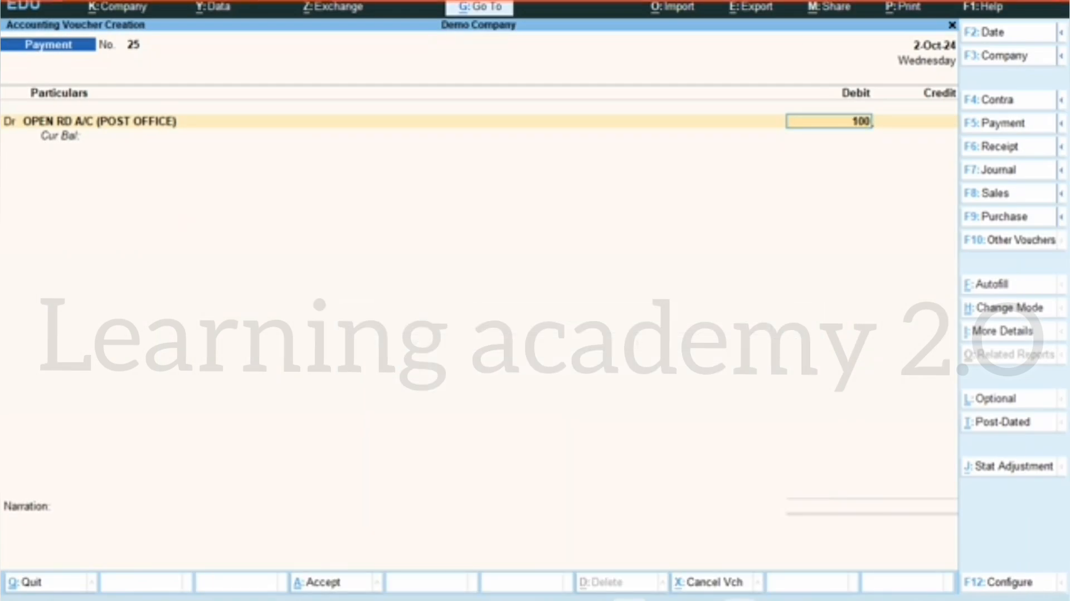
pyautogui.press('Return')
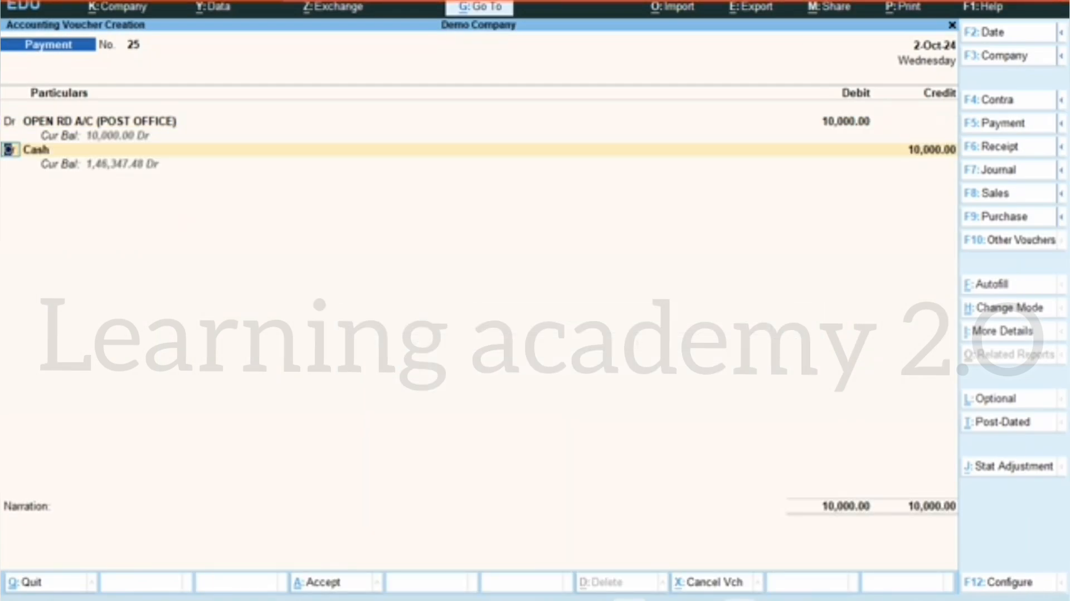
pyautogui.press('Return')
pyautogui.press('Return')
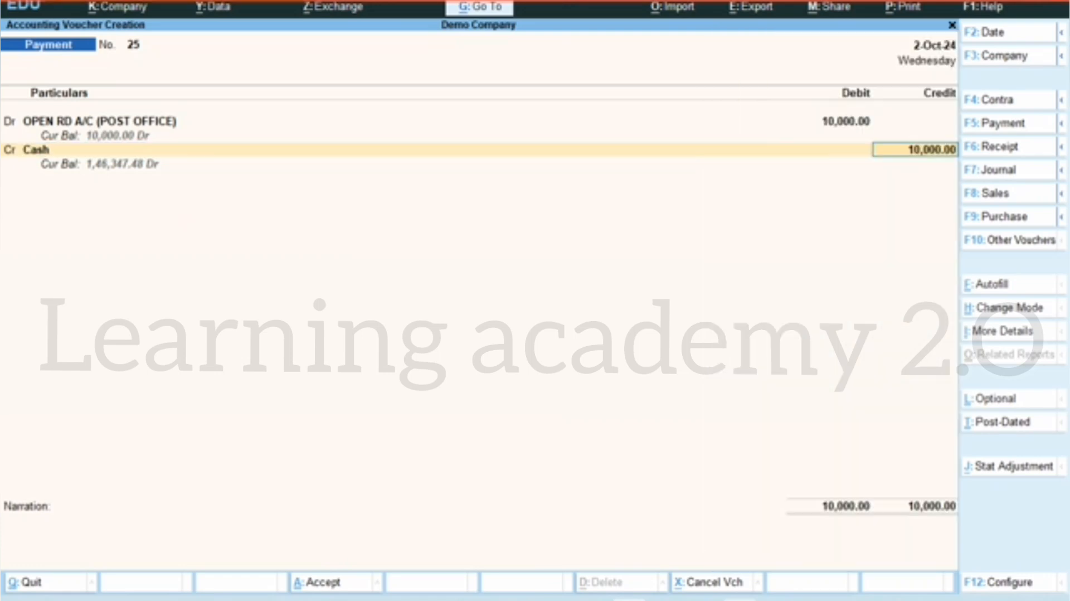
pyautogui.press('Return')
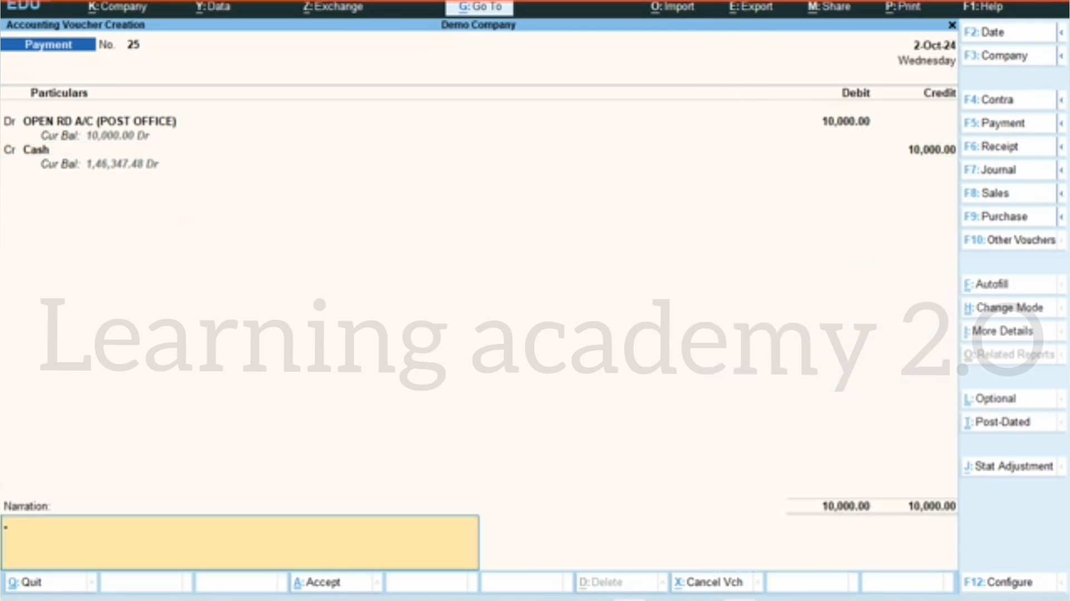
# Step: Enter the narration "OPEN RD A/C (POST ACCOUNT)......" and save the post office RD payment voucher
pyautogui.write('OPEN RD A/')
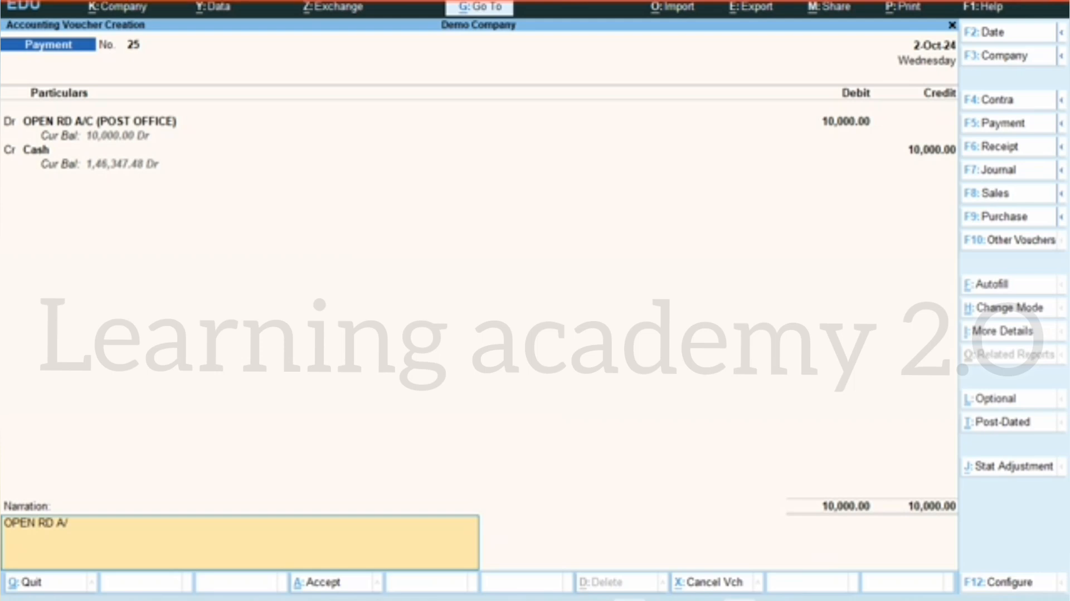
pyautogui.write('C')
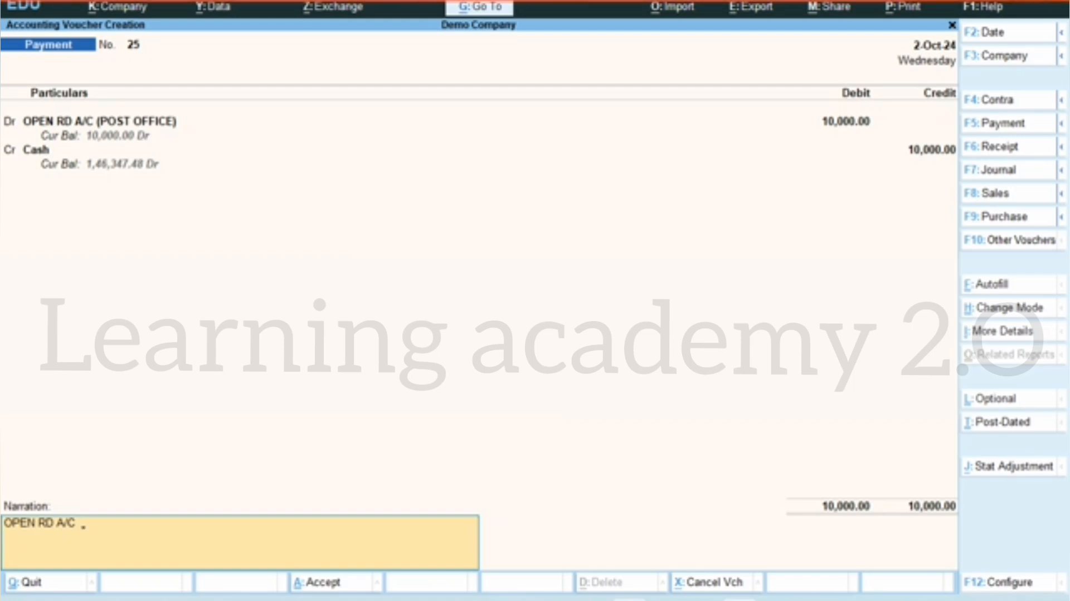
pyautogui.write('(POST ACCOUNT')
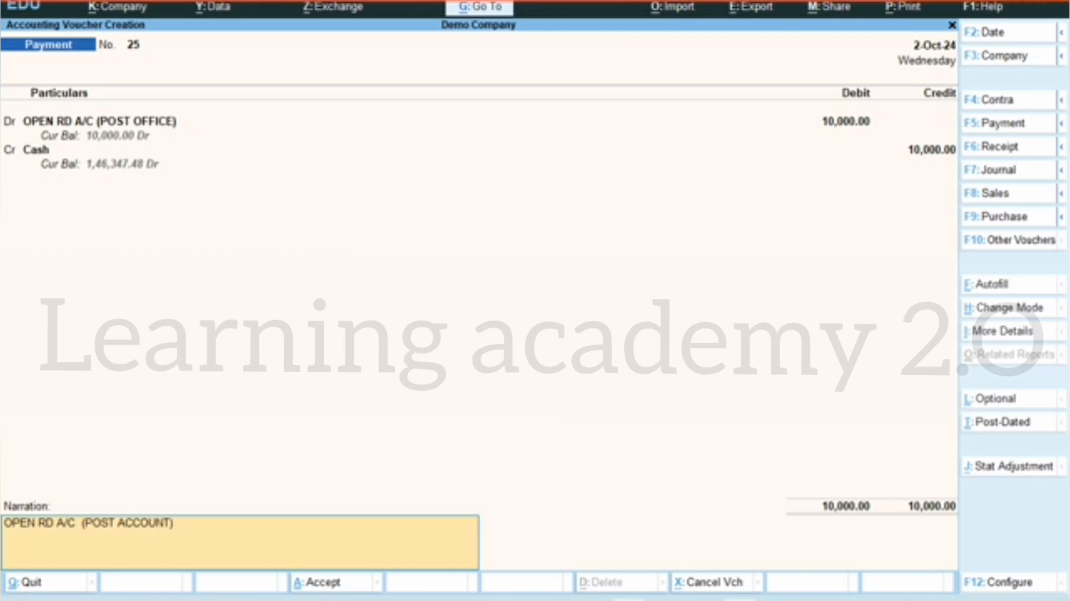
pyautogui.write(')......')
pyautogui.press('Return')
pyautogui.press('Return')
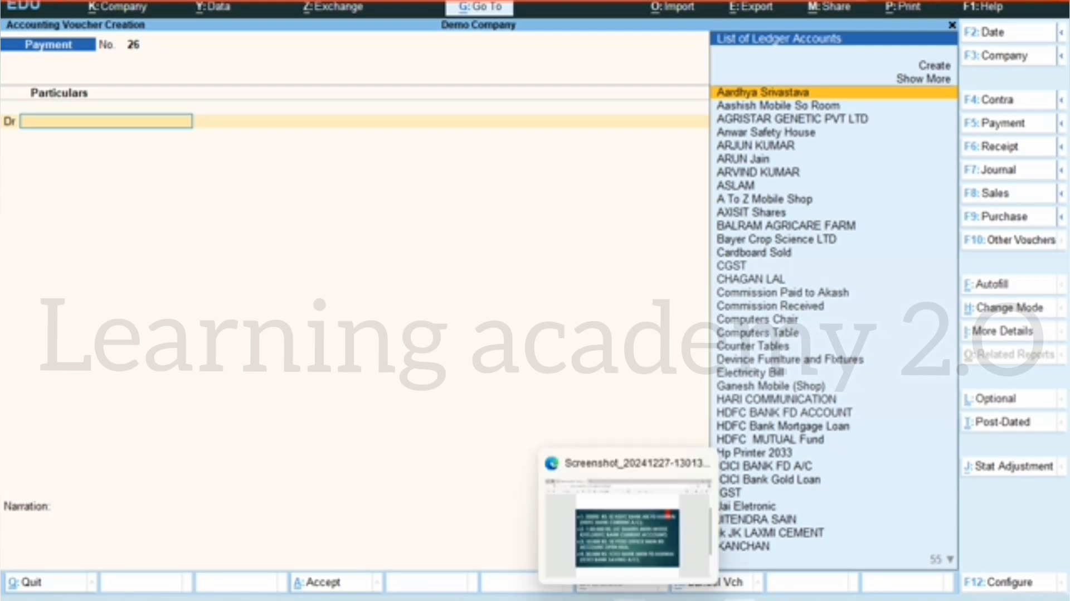
# Step: Check the fourth transaction in the PDF and start a new ledger named OPEN FD ICICI BANK from the payment voucher
pyautogui.click(629, 599)
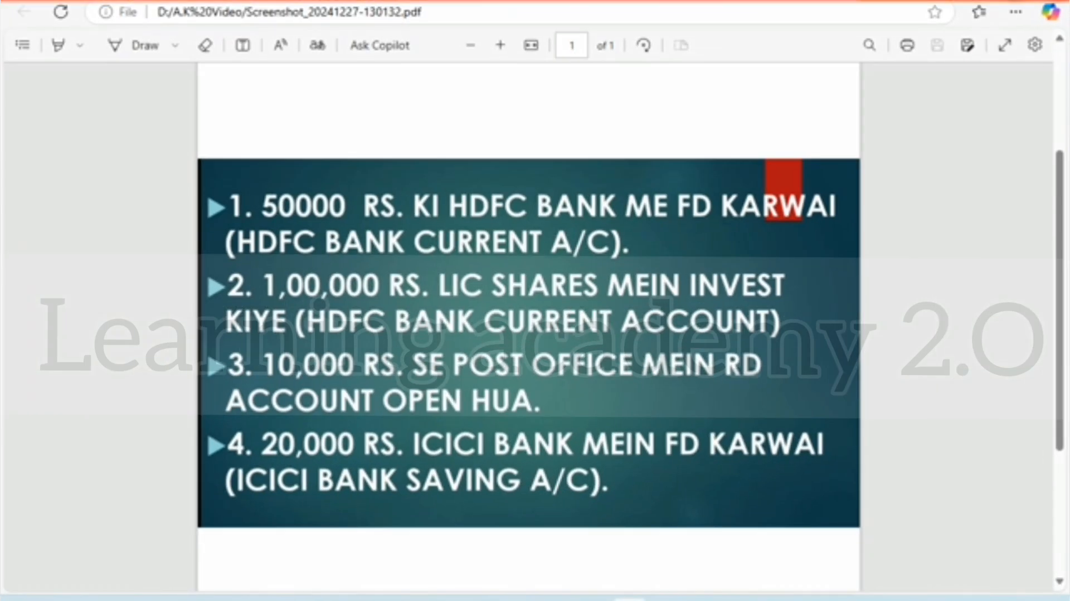
pyautogui.click(628, 599)
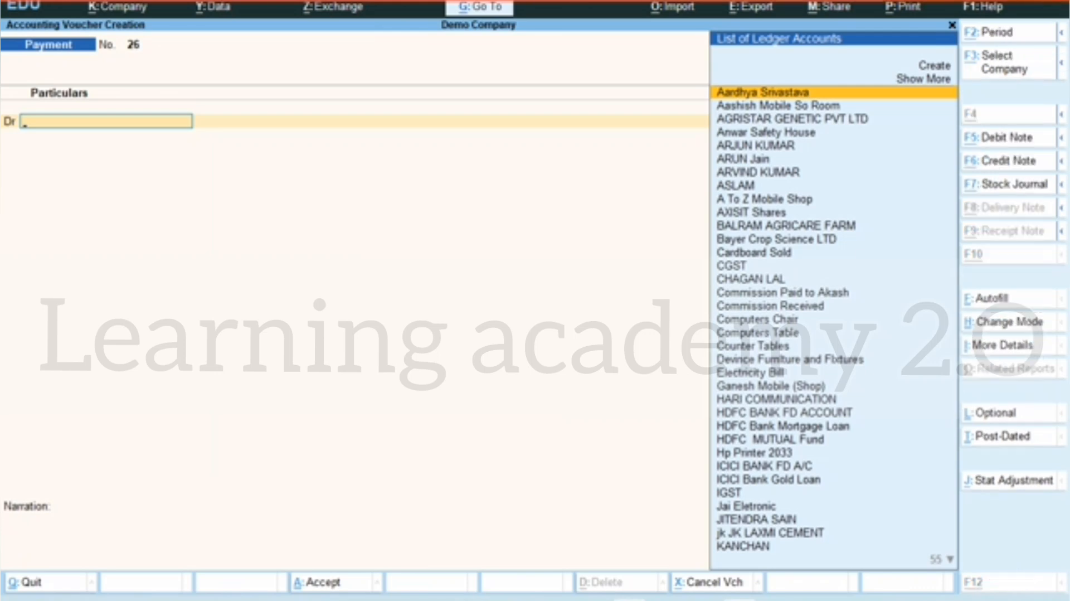
pyautogui.hotkey('alt', 'c')
pyautogui.write('ICI')
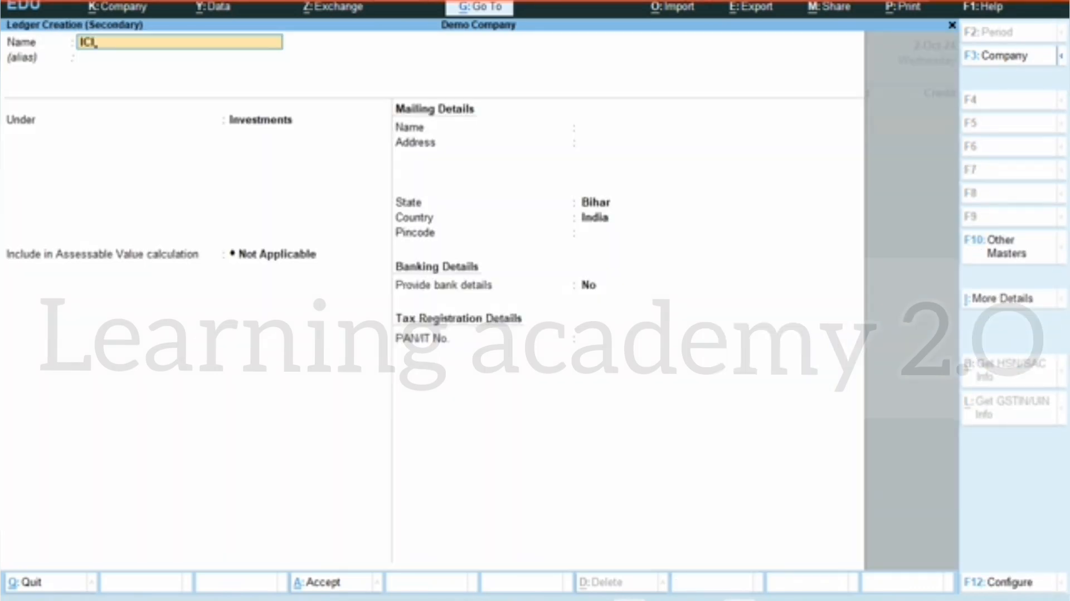
pyautogui.write('OPEN FD ICI')
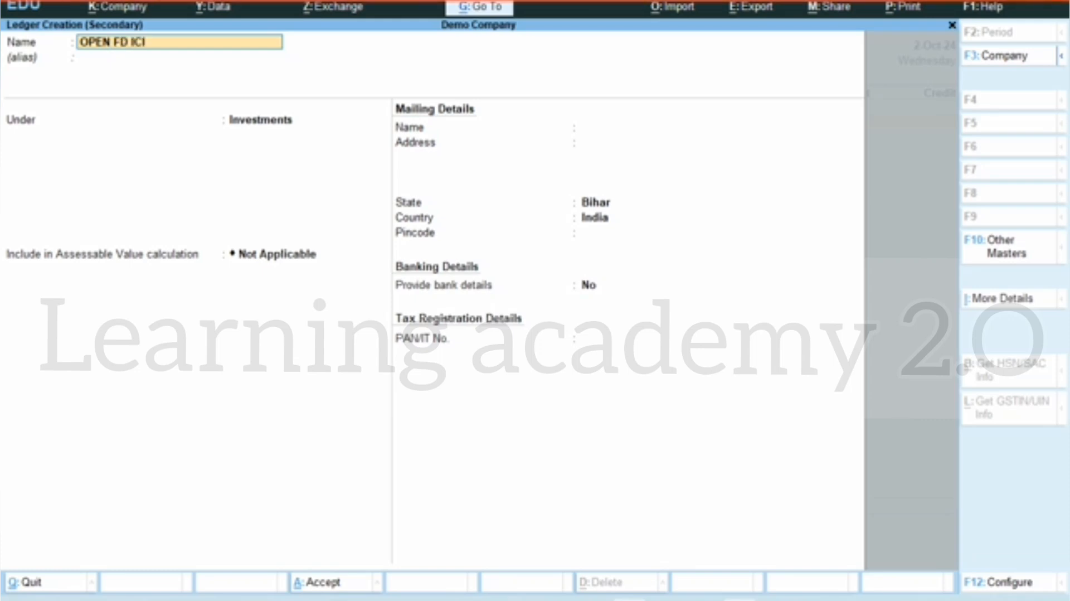
pyautogui.write('CI BANK')
pyautogui.press('Return')
pyautogui.press('Return')
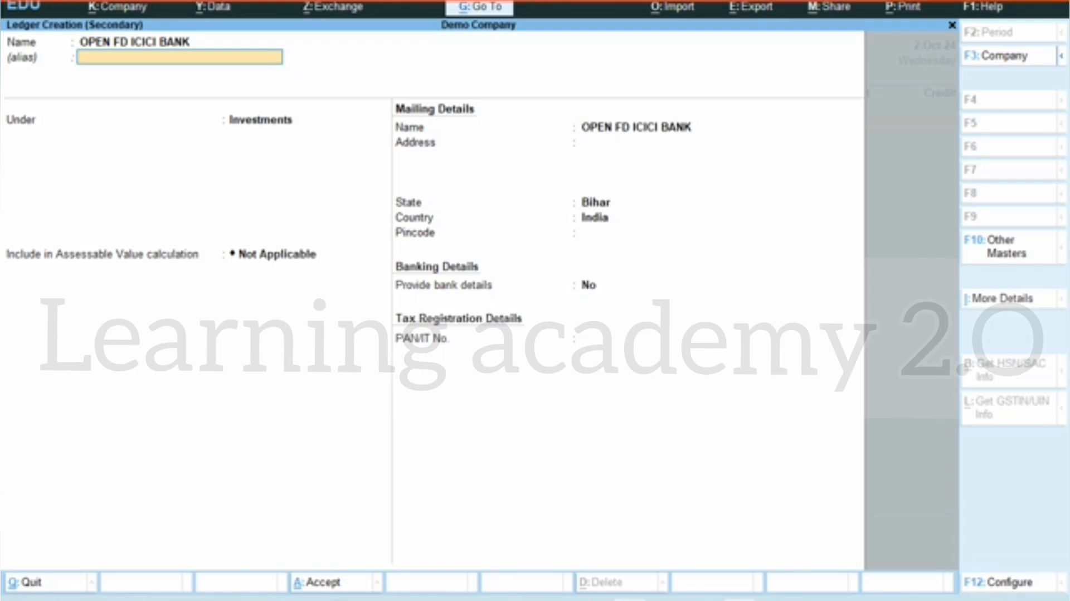
# Step: Keep the new ledger under Investments with state Bihar and no bank details, and save it
pyautogui.press('Return')
pyautogui.press('Return')
pyautogui.press('Return')
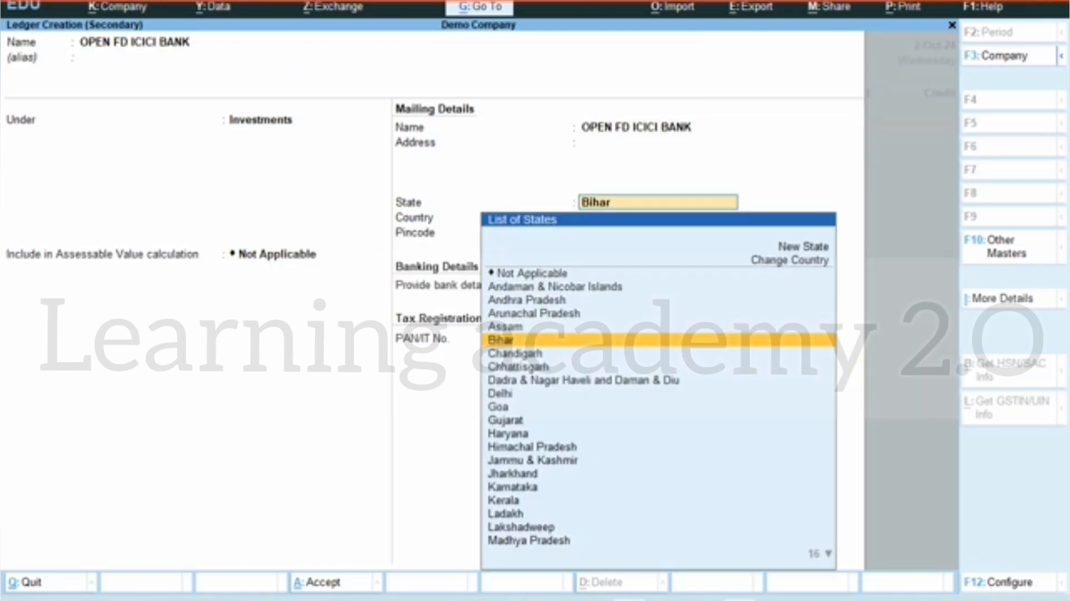
pyautogui.press('Return')
pyautogui.press('Return')
pyautogui.press('Return')
pyautogui.press('Return')
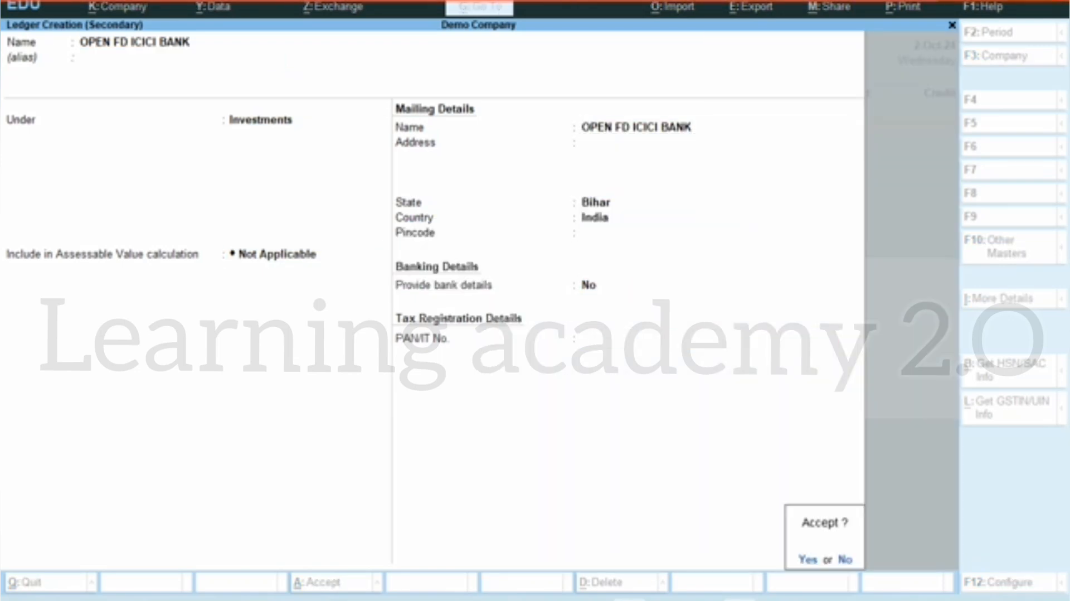
pyautogui.press('Return')
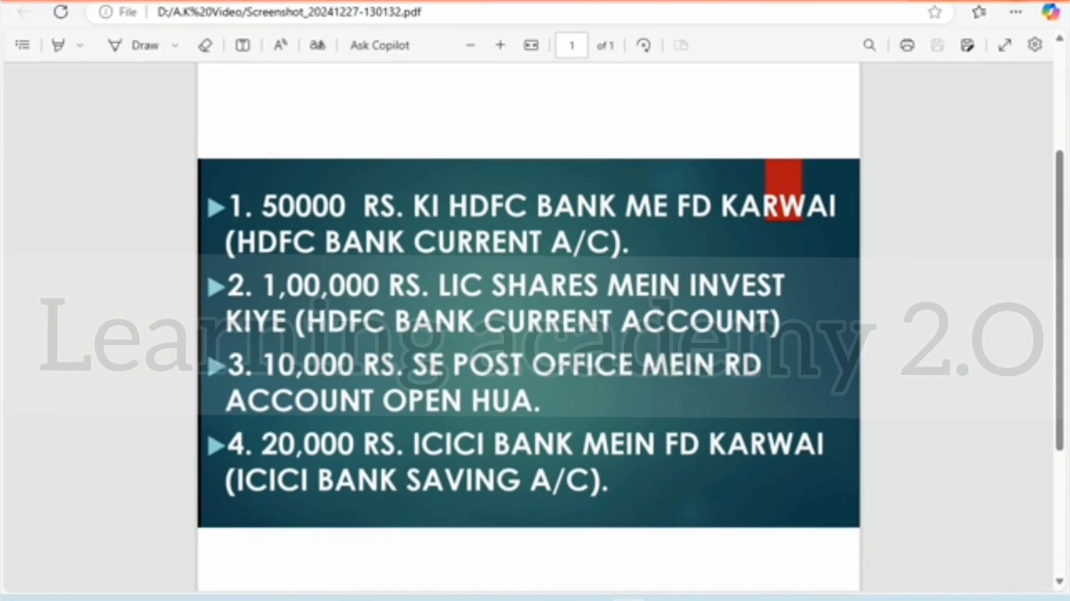
# Step: Debit OPEN FD ICICI BANK with 20,000 in the payment voucher and continue to the credit line
pyautogui.write('2')
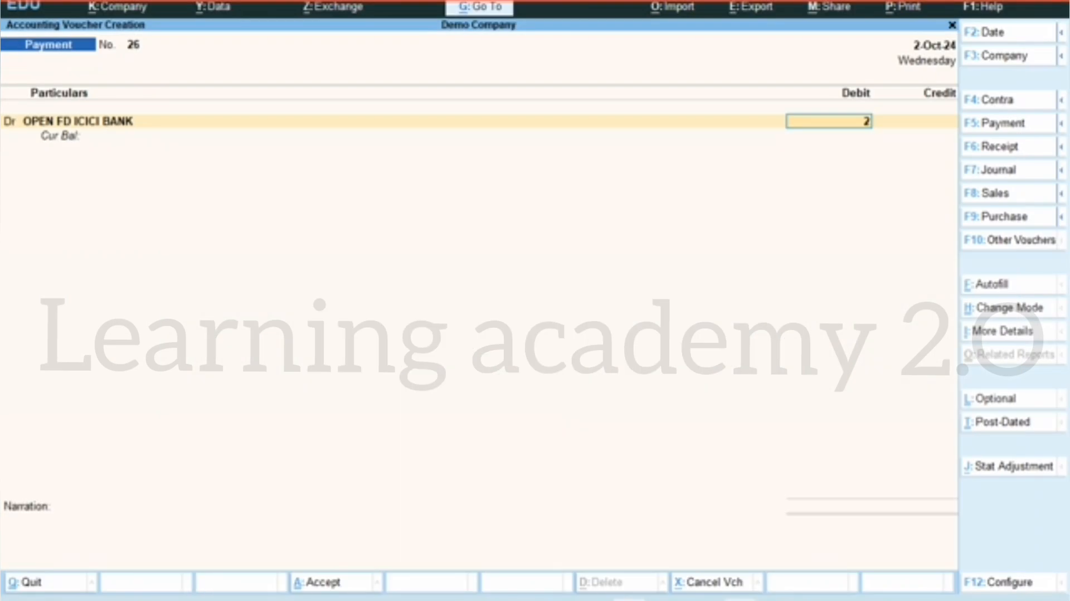
pyautogui.write('0,000')
pyautogui.press('Return')
pyautogui.press('Return')
# Step: Check the fourth transaction's payment account in the PDF and credit ICICI Bank Saving Account in the payment voucher
pyautogui.hotkey('alt', 'Tab')
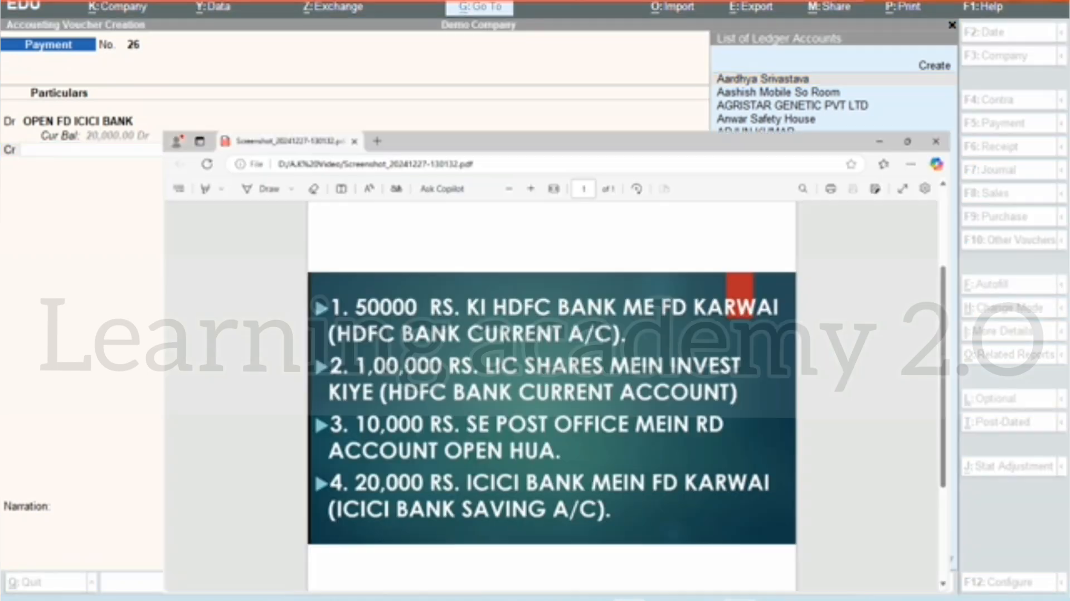
pyautogui.hotkey('alt', 'Tab')
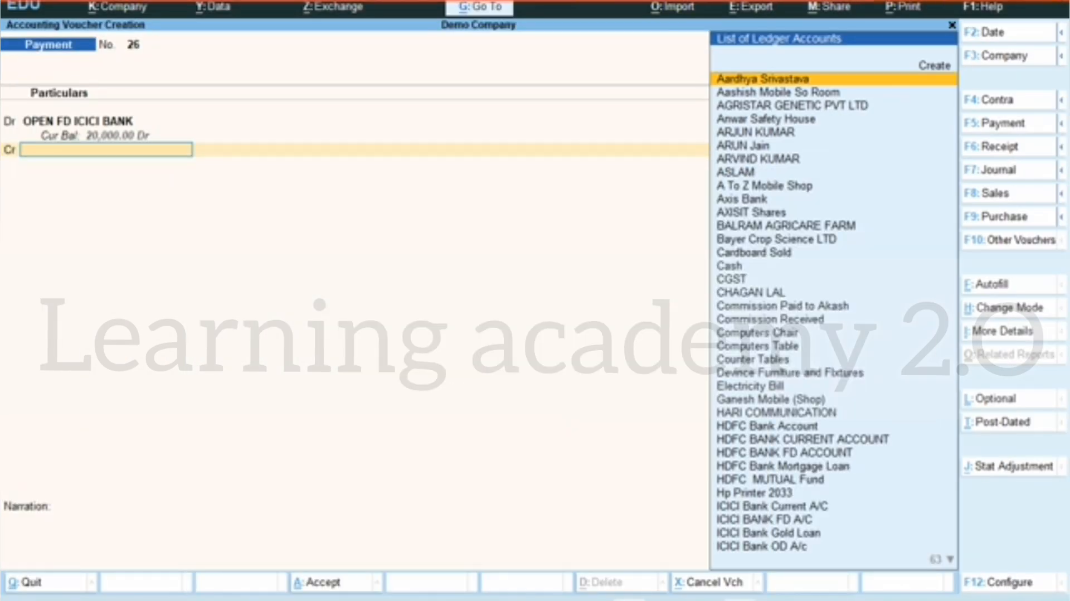
pyautogui.write('ICIC')
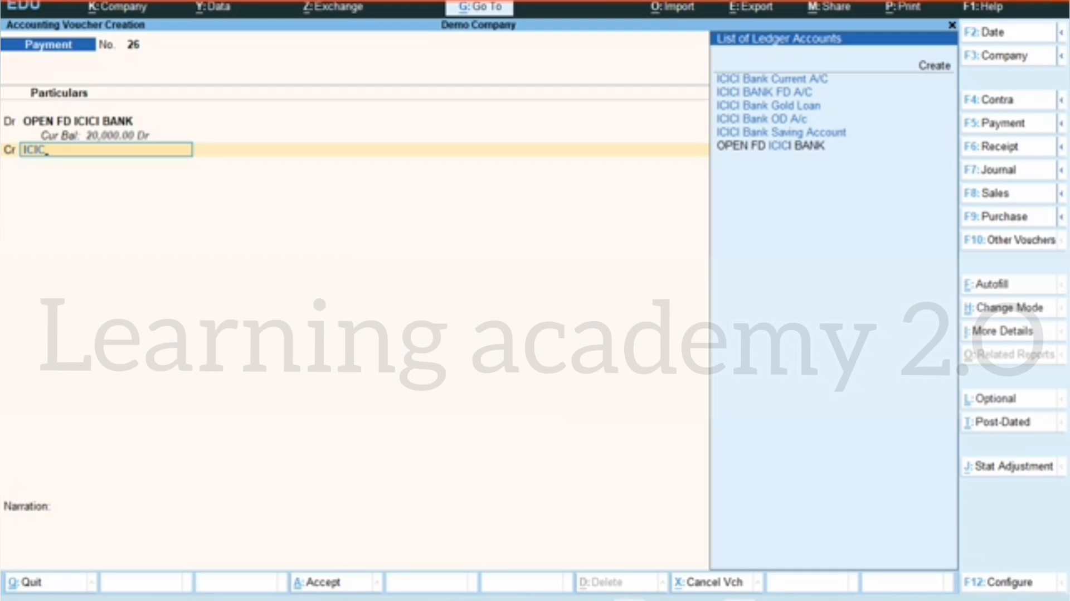
pyautogui.hotkey('alt', 'Tab')
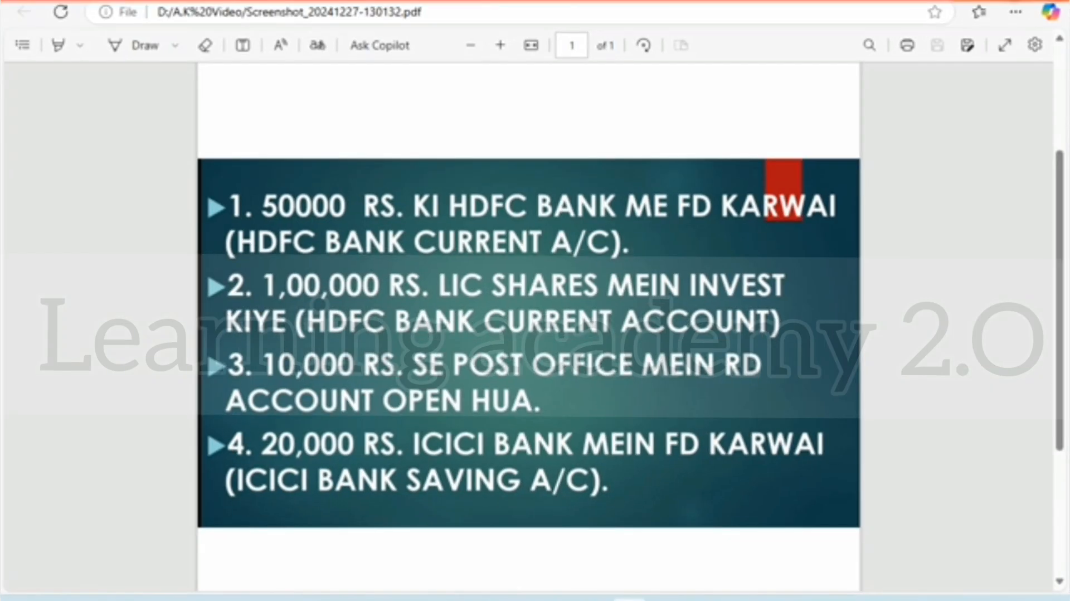
pyautogui.hotkey('alt', 'Tab')
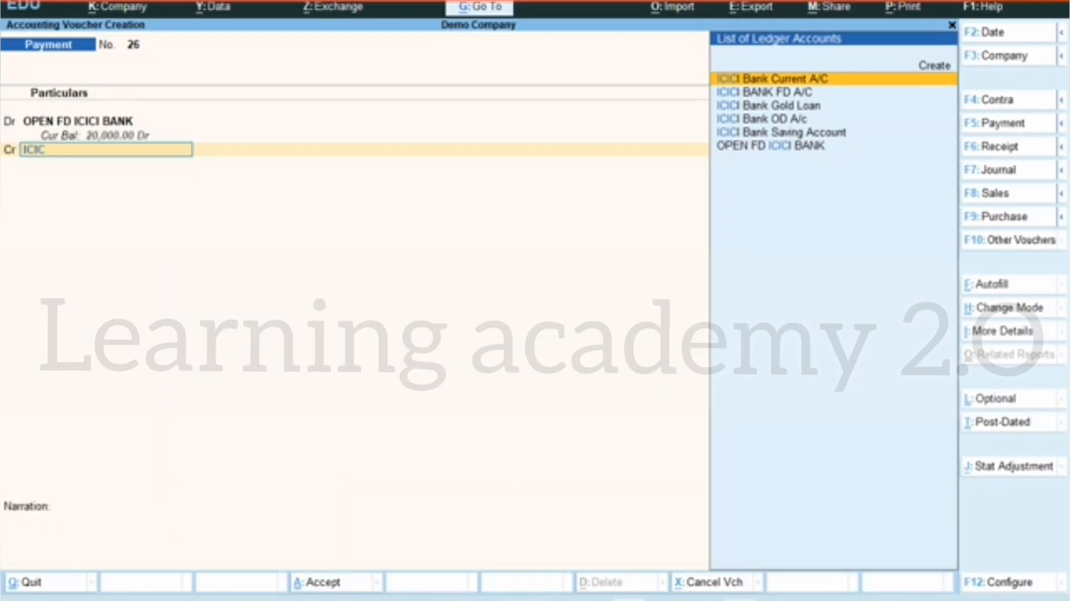
pyautogui.press('Down')
pyautogui.press('Down')
pyautogui.press('Down')
pyautogui.press('Down')
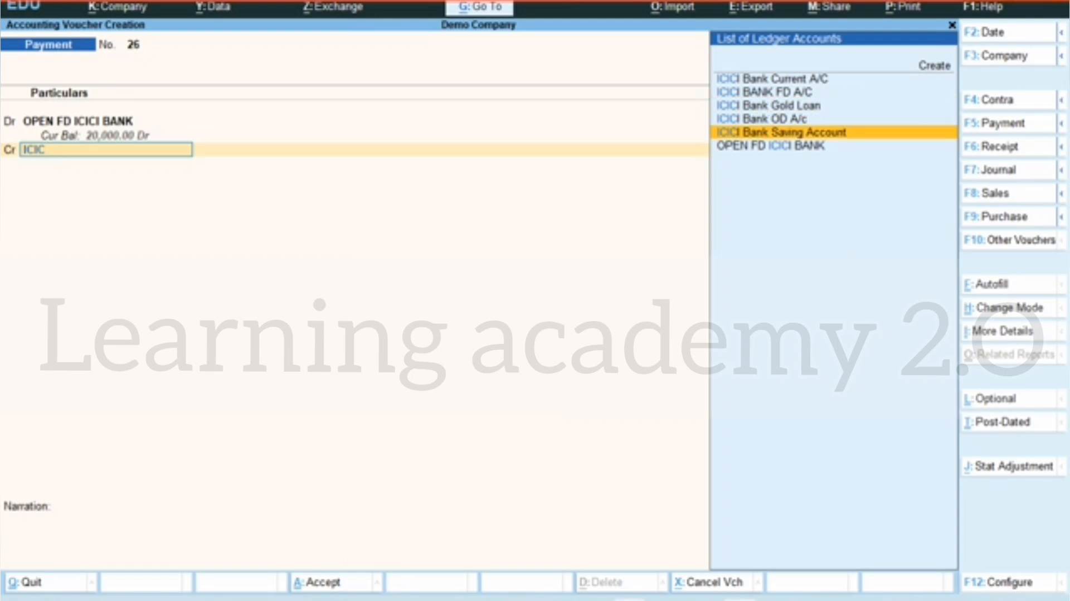
pyautogui.press('Return')
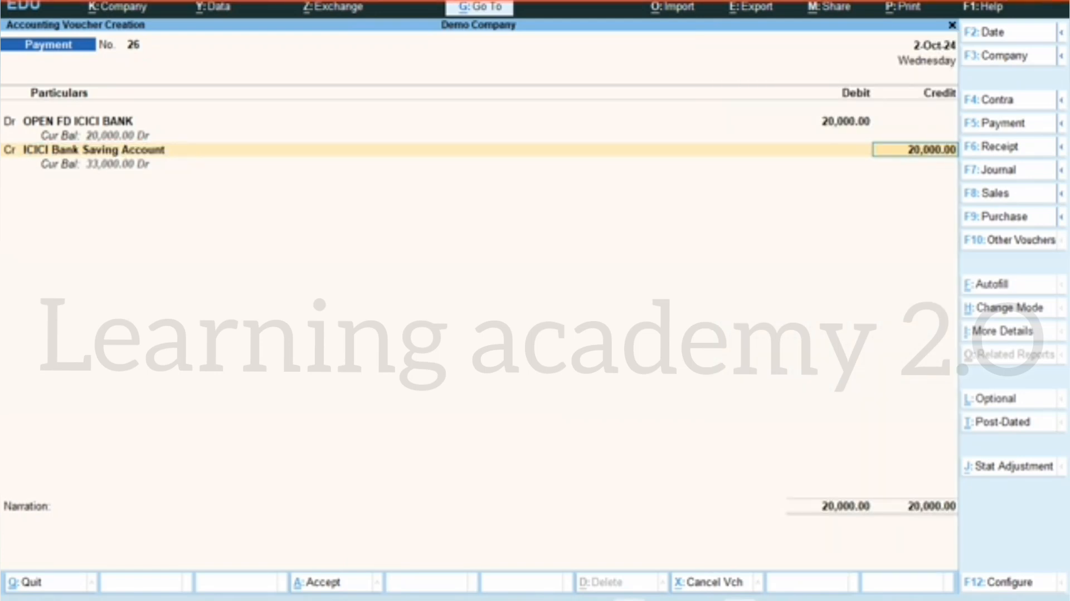
# Step: Accept the 20,000 credit with cheque allocation dated 2-Oct-24, and save the ICICI FD payment voucher without instrument number or narration
pyautogui.press('Return')
pyautogui.press('Return')
pyautogui.press('Return')
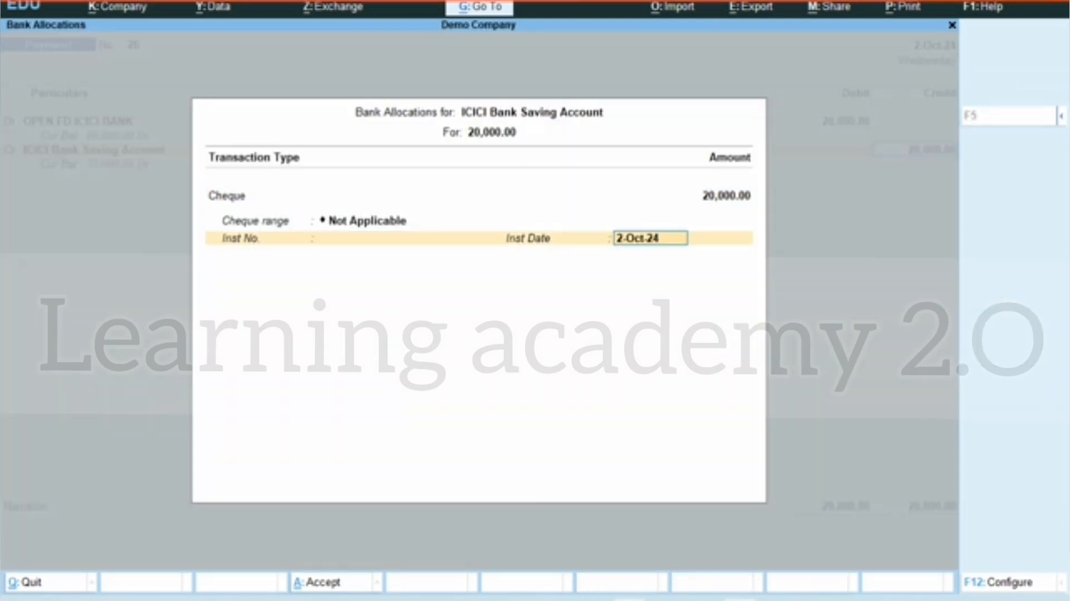
pyautogui.press('Return')
pyautogui.press('Return')
pyautogui.press('Return')
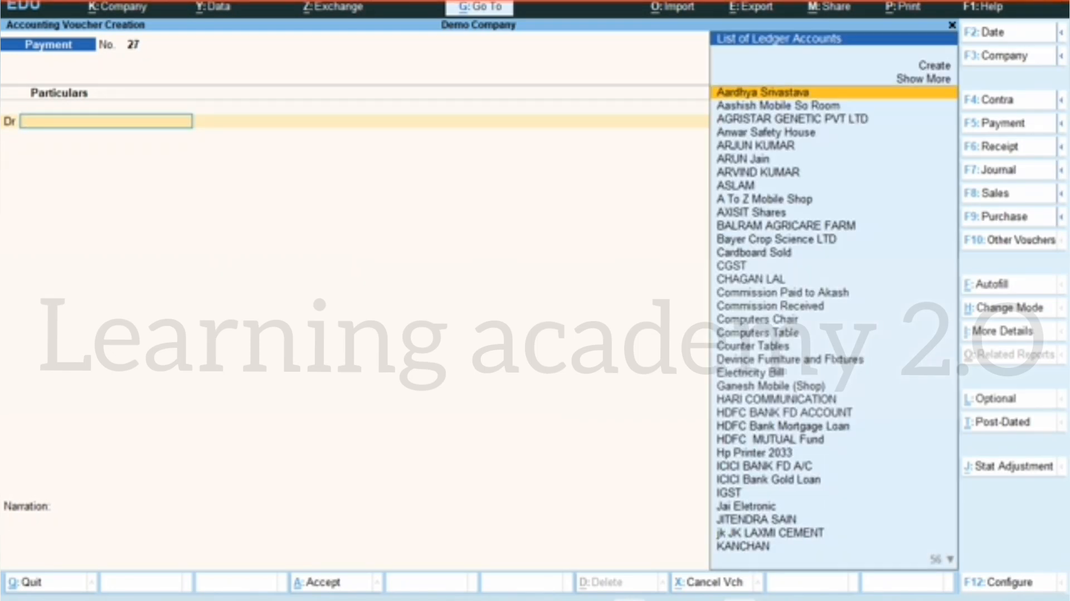
# Step: Leave the blank payment voucher without saving and open Demo Company's Balance Sheet
pyautogui.press('Escape')
pyautogui.press('y')
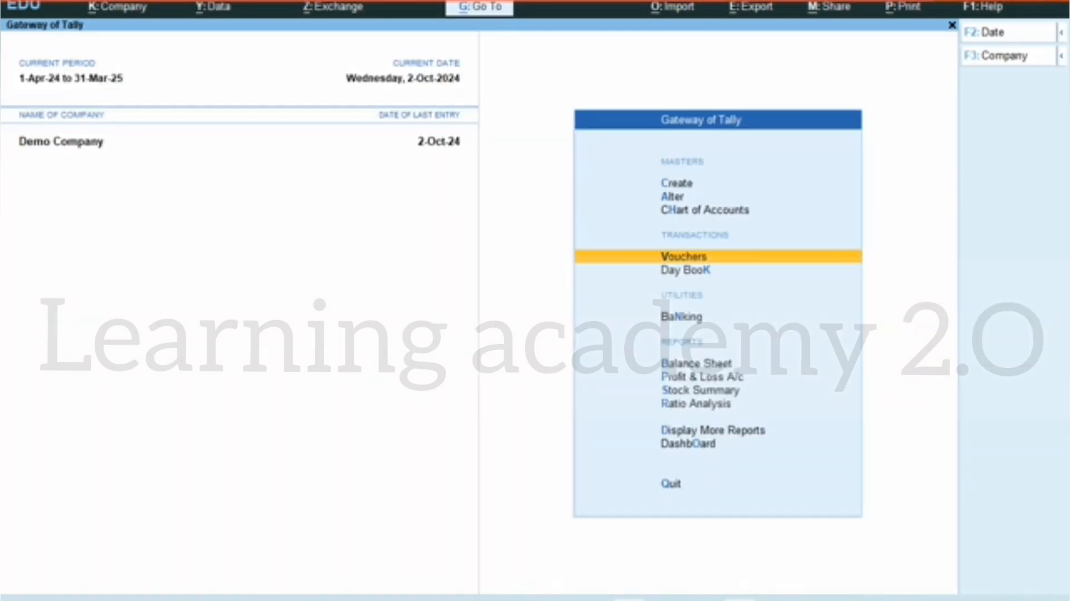
pyautogui.press('Escape')
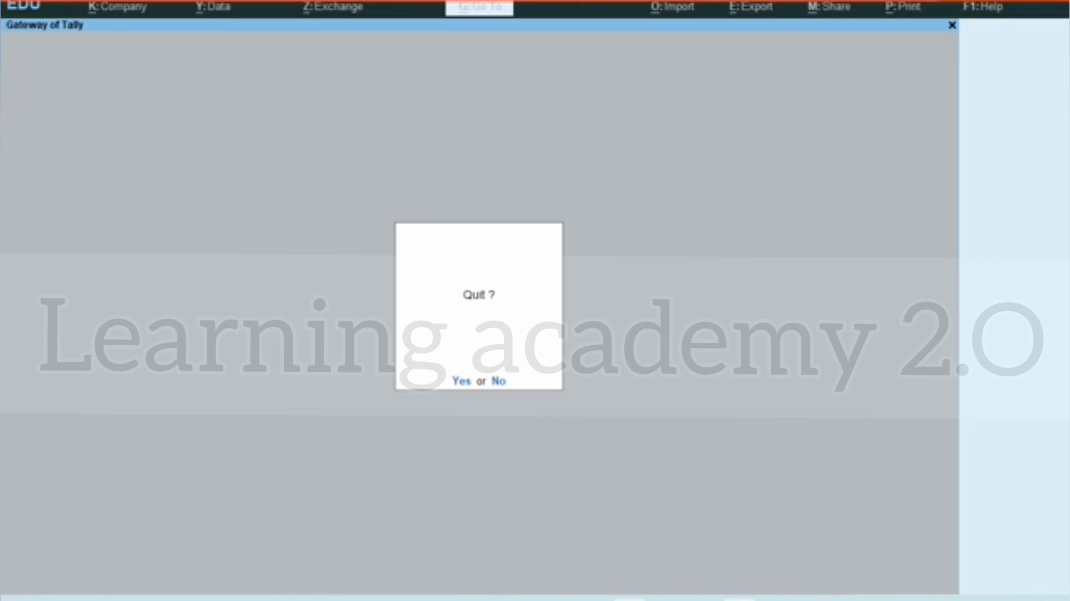
pyautogui.press('n')
pyautogui.press('Down')
pyautogui.press('Down')
pyautogui.press('Down')
pyautogui.press('Down')
pyautogui.press('Down')
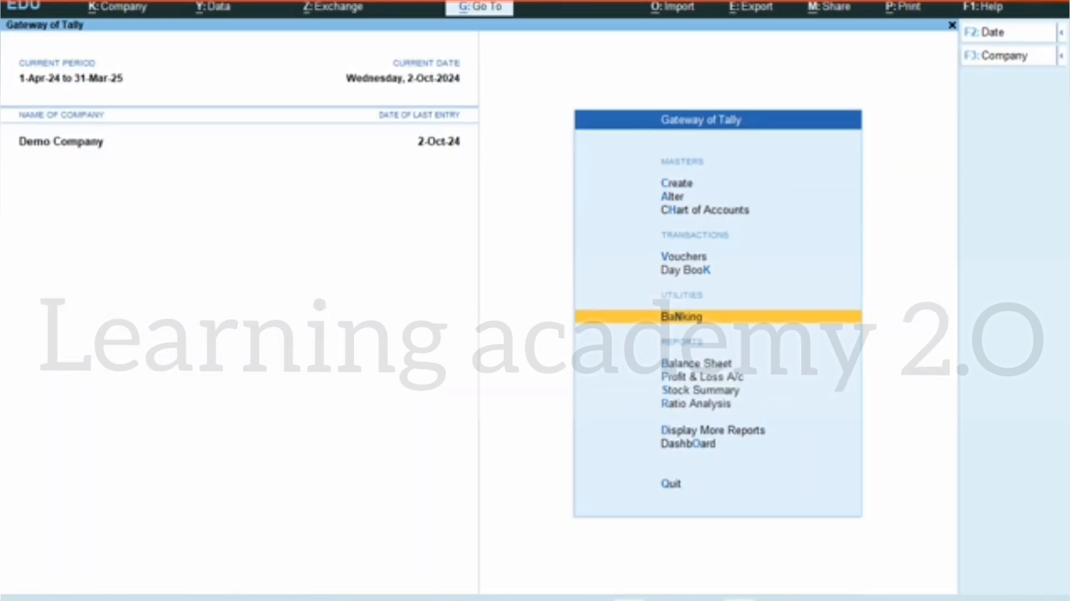
pyautogui.press('Down')
pyautogui.press('Return')
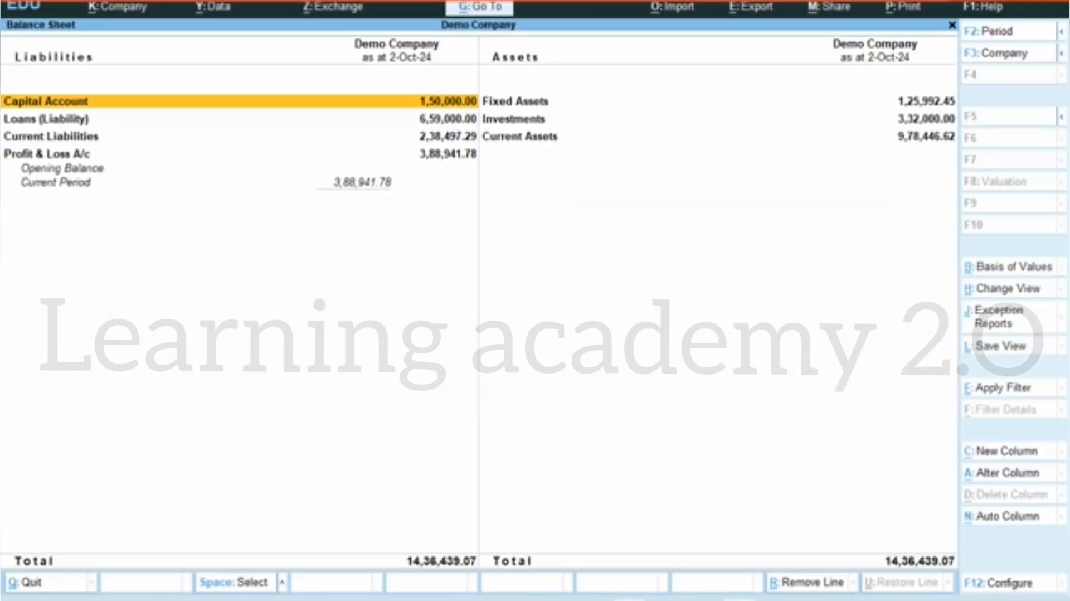
# Step: Open the Investments group summary from the assets side of the Balance Sheet
pyautogui.press('Down')
pyautogui.press('Right')
pyautogui.press('Return')
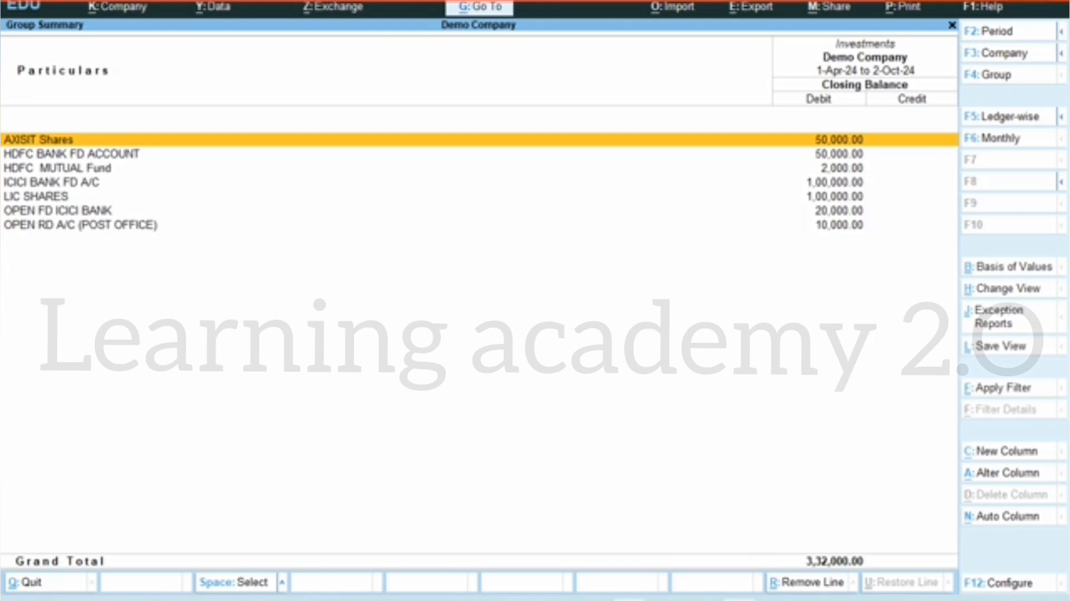
# Step: Examine the October payment voucher behind HDFC BANK FD ACCOUNT and return to the Investments summary without changing it
pyautogui.press('Down')
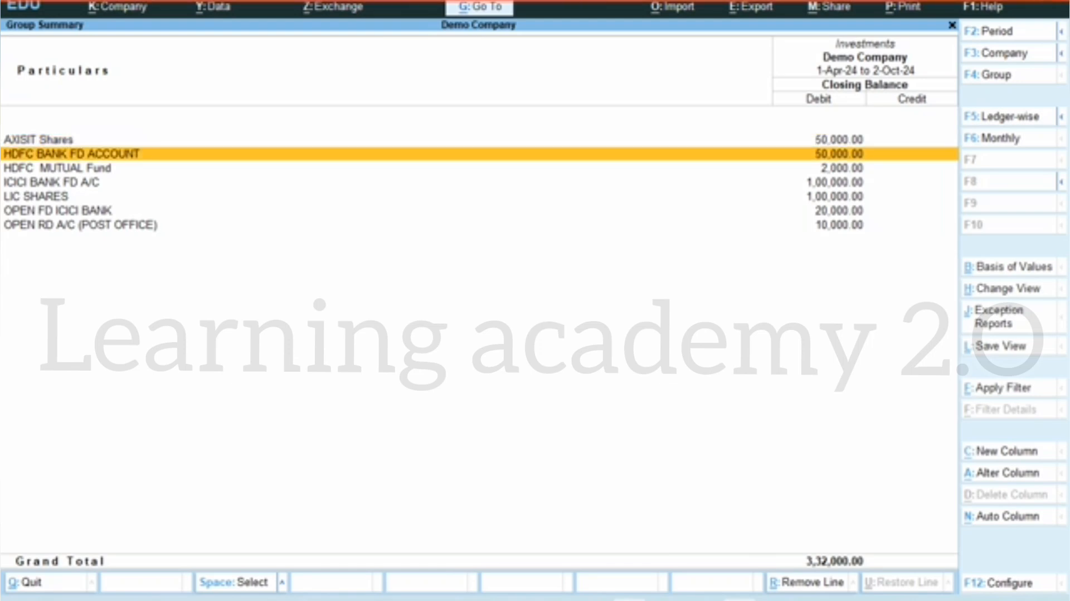
pyautogui.press('Return')
pyautogui.press('Return')
pyautogui.press('Return')
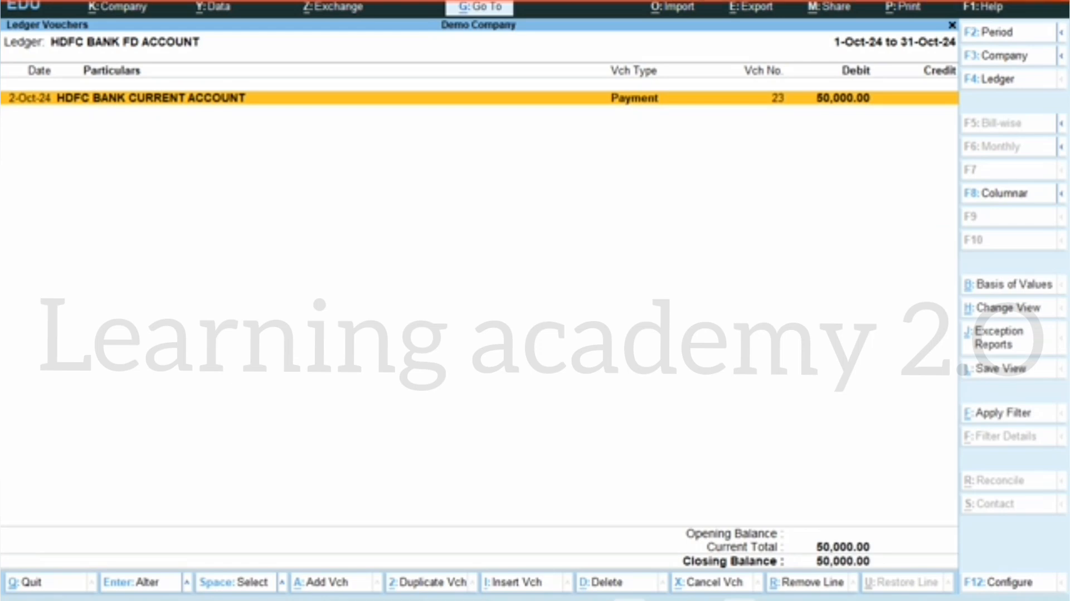
pyautogui.press('Escape')
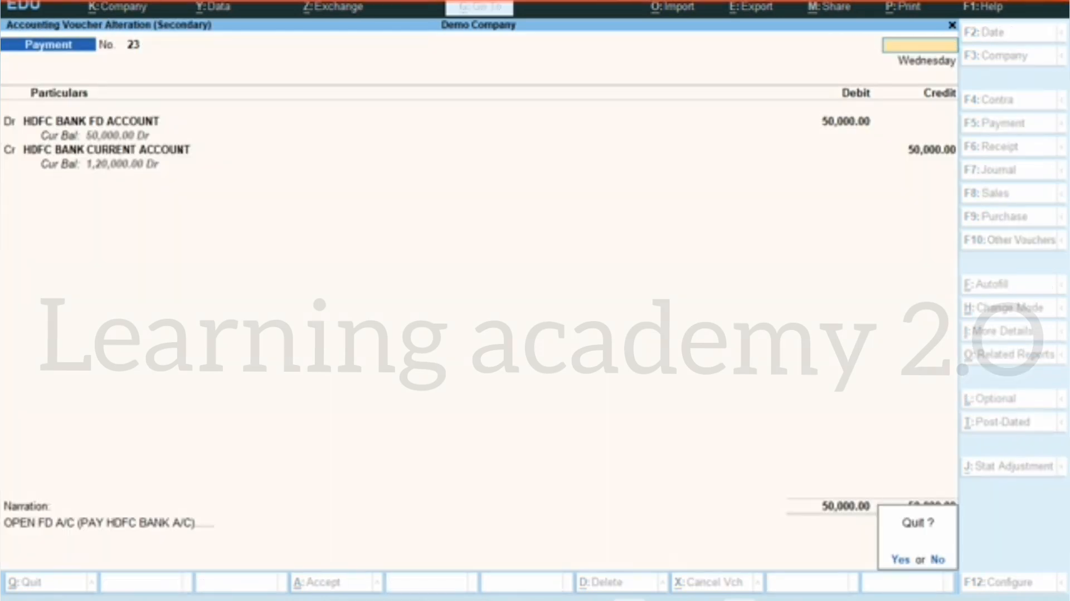
pyautogui.press('y')
pyautogui.press('Escape')
pyautogui.press('Escape')
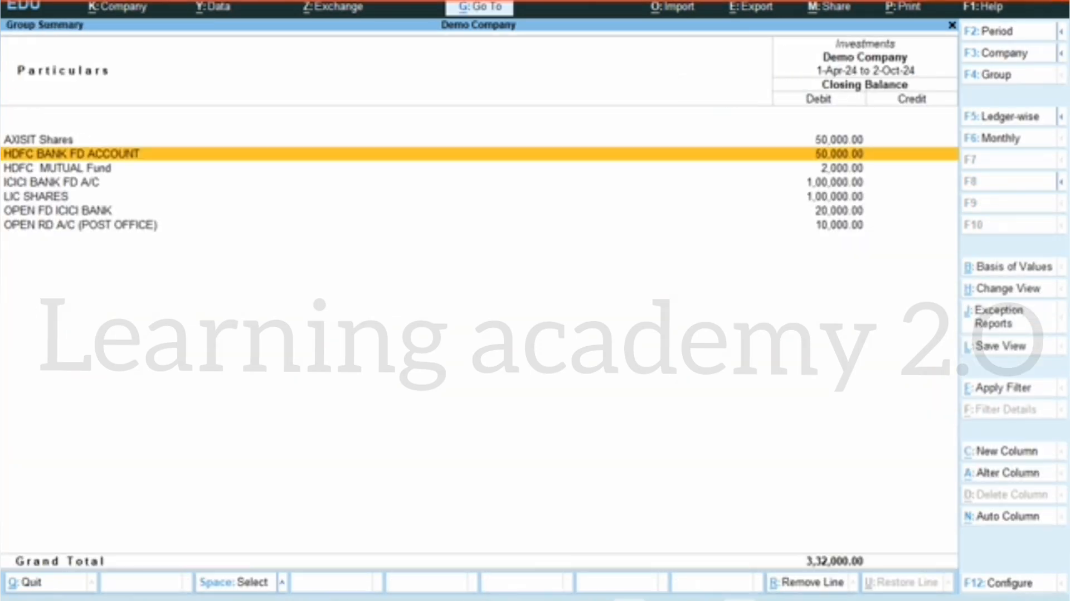
# Step: Examine the October entries and the September payment voucher of ICICI BANK FD A/C, and return to the Investments summary
pyautogui.press('Down')
pyautogui.press('Down')
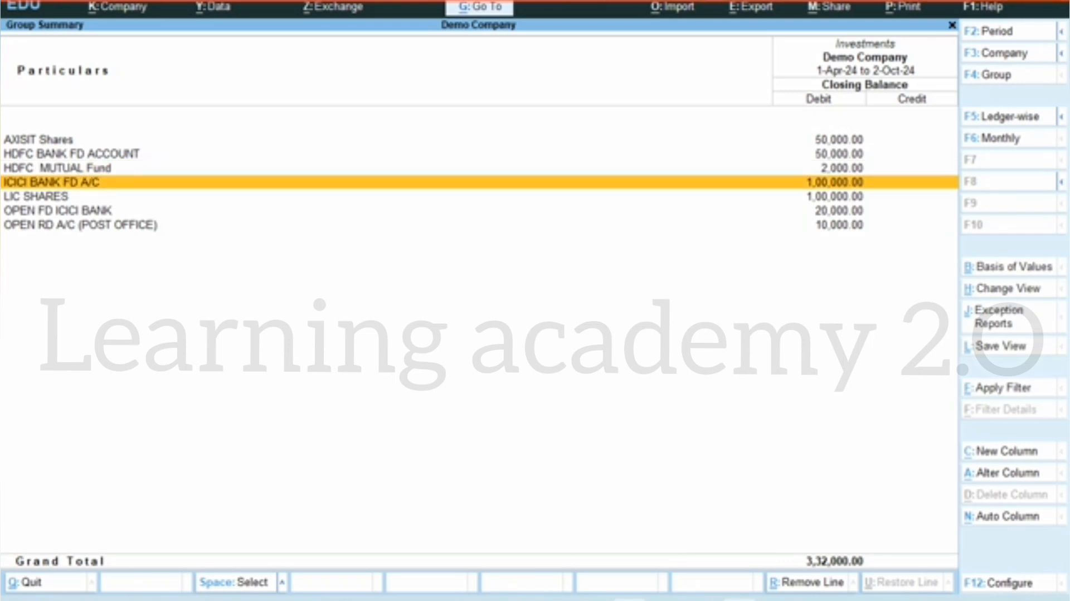
pyautogui.press('Return')
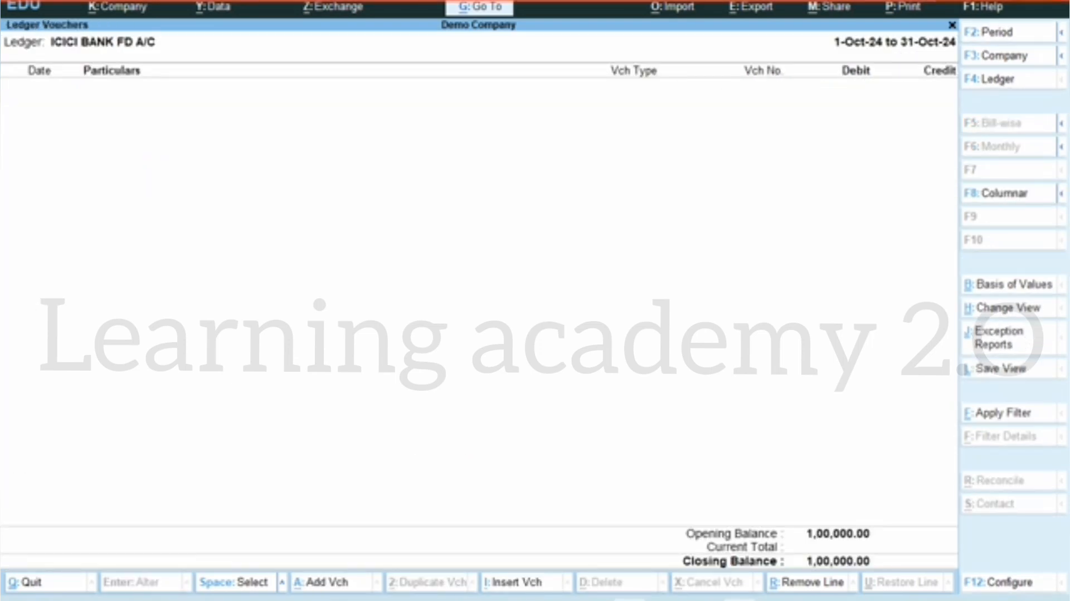
pyautogui.press('Escape')
pyautogui.press('Return')
pyautogui.press('Return')
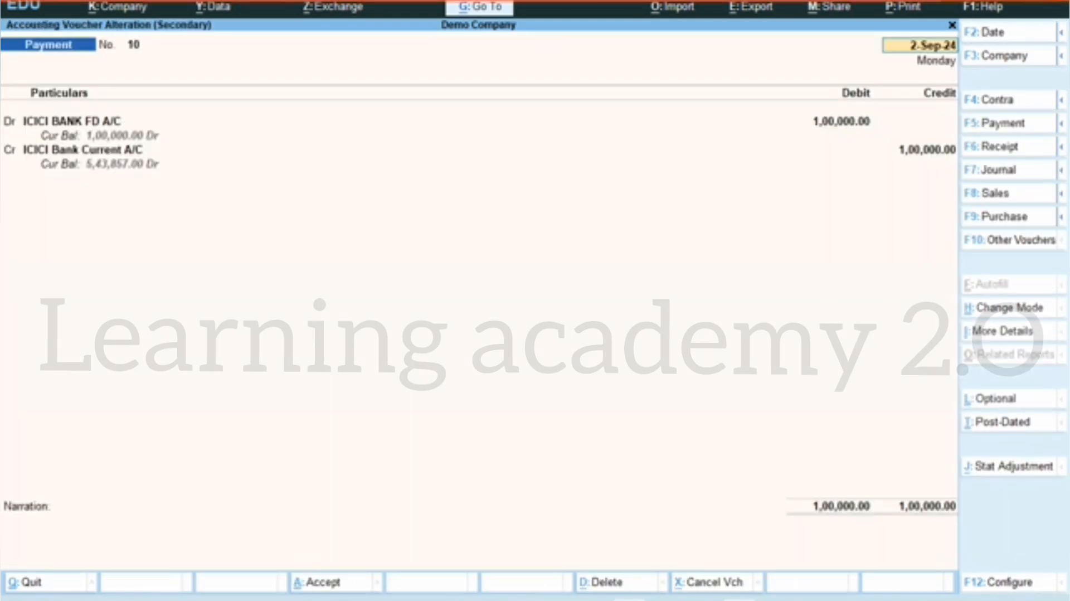
pyautogui.press('Escape')
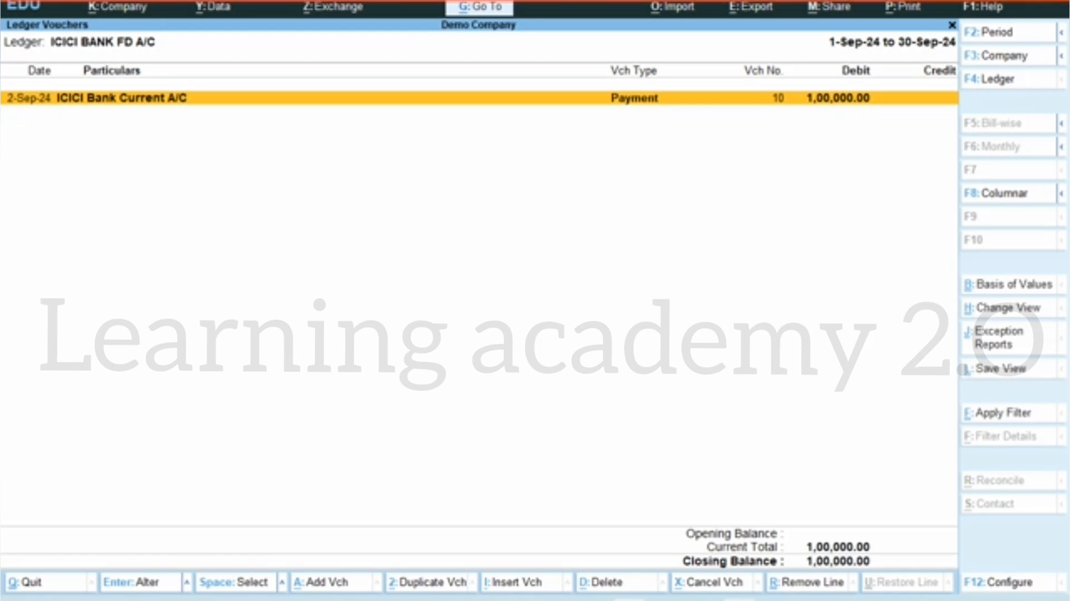
pyautogui.press('Escape')
pyautogui.press('Escape')
# Step: Examine the October payment voucher behind LIC SHARES and return to the Investments summary
pyautogui.press('Down')
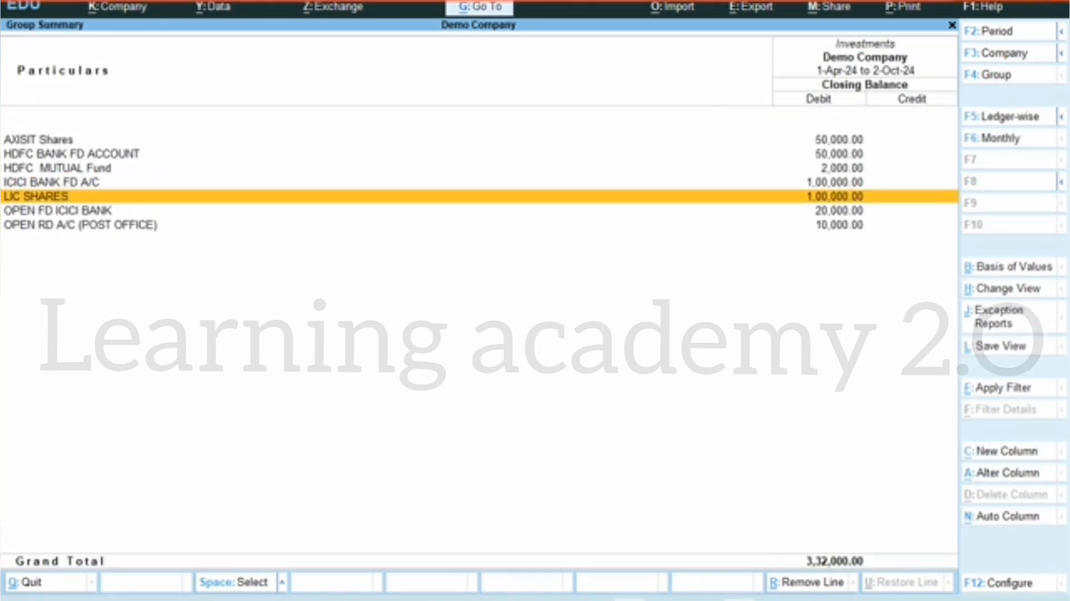
pyautogui.press('Return')
pyautogui.press('Return')
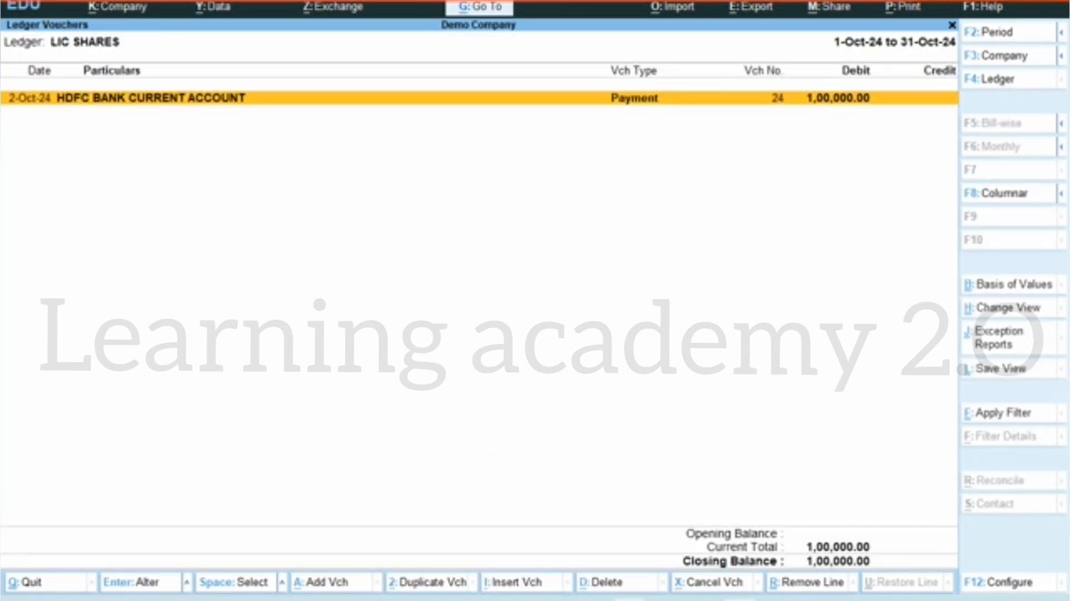
pyautogui.press('Return')
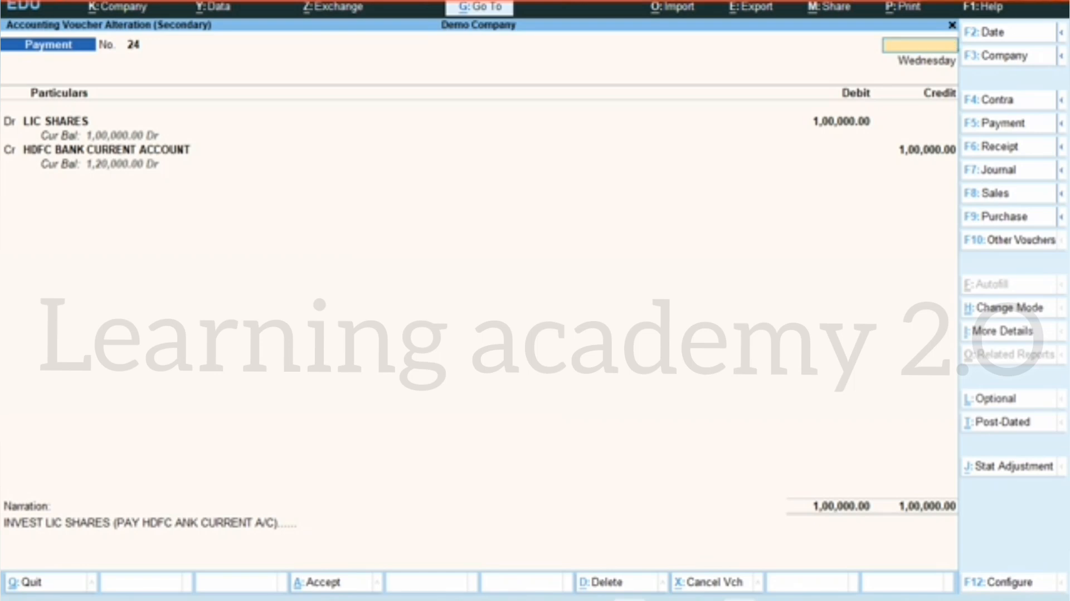
pyautogui.press('Escape')
pyautogui.press('Escape')
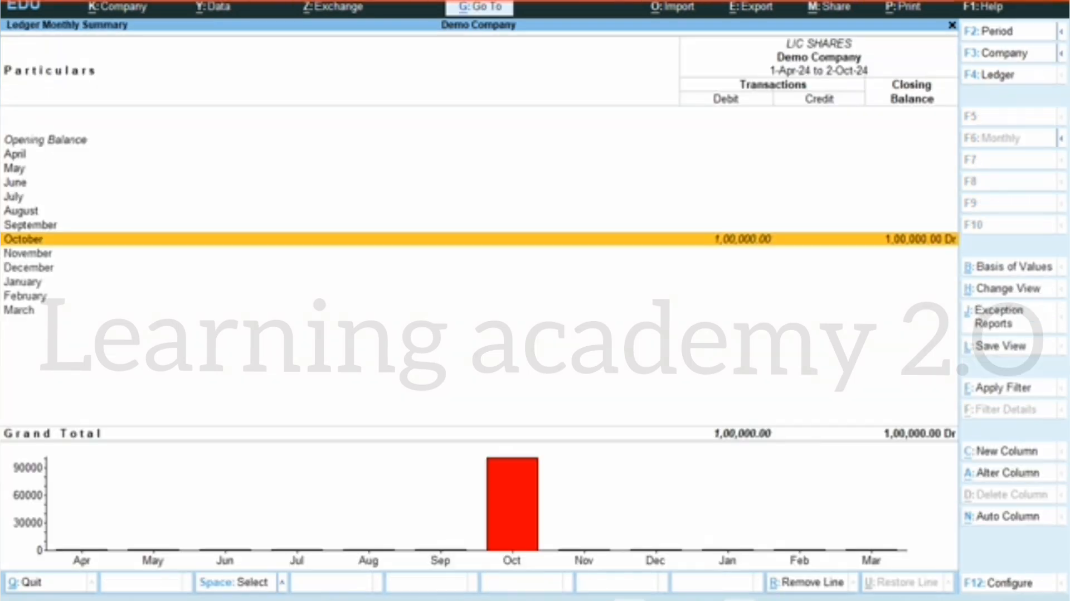
pyautogui.press('Escape')
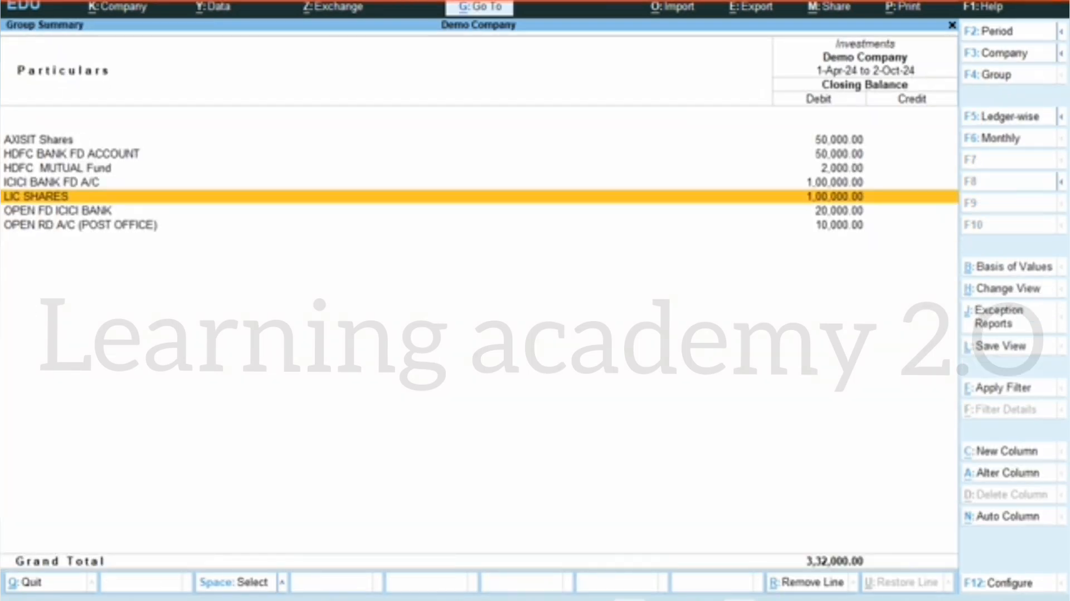
# Step: Examine the October payment voucher behind OPEN FD ICICI BANK and return to the Investments summary without changing it
pyautogui.press('Down')
pyautogui.press('Return')
pyautogui.press('Return')
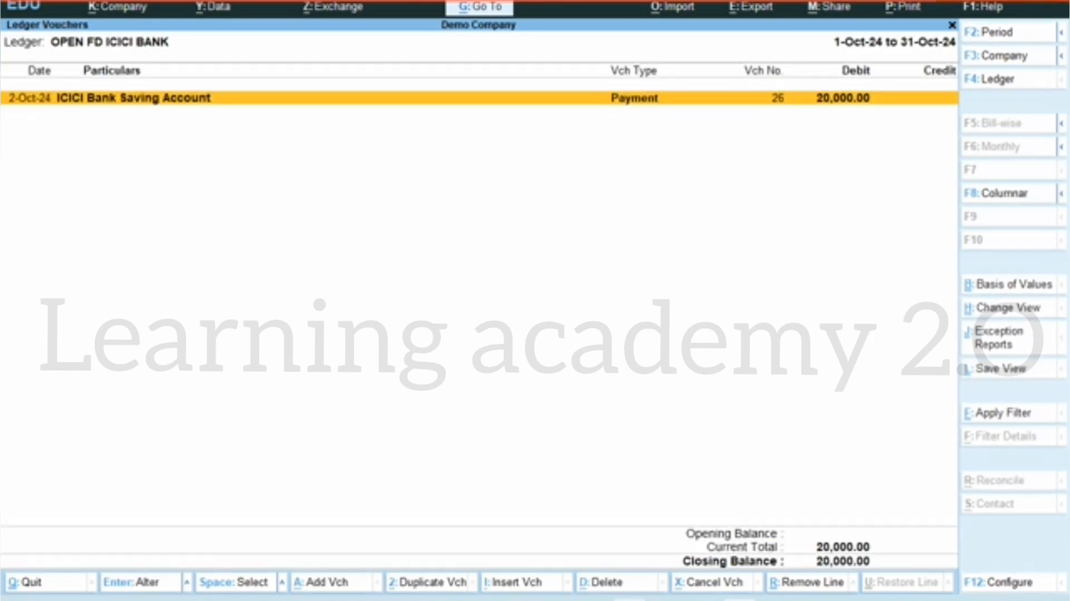
pyautogui.press('Return')
pyautogui.press('Escape')
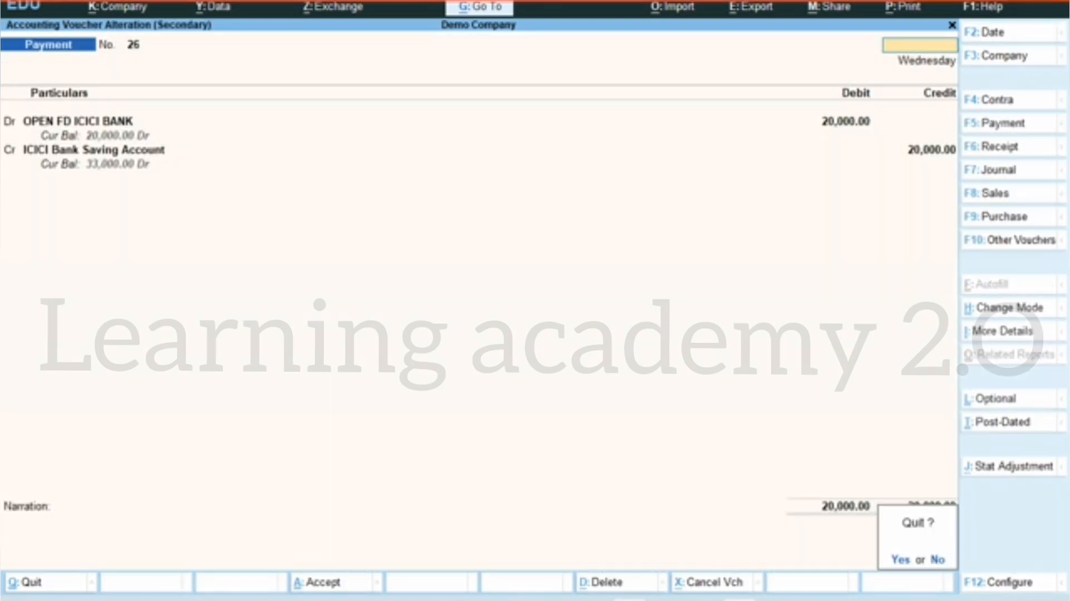
pyautogui.press('Return')
pyautogui.press('Escape')
pyautogui.press('Escape')
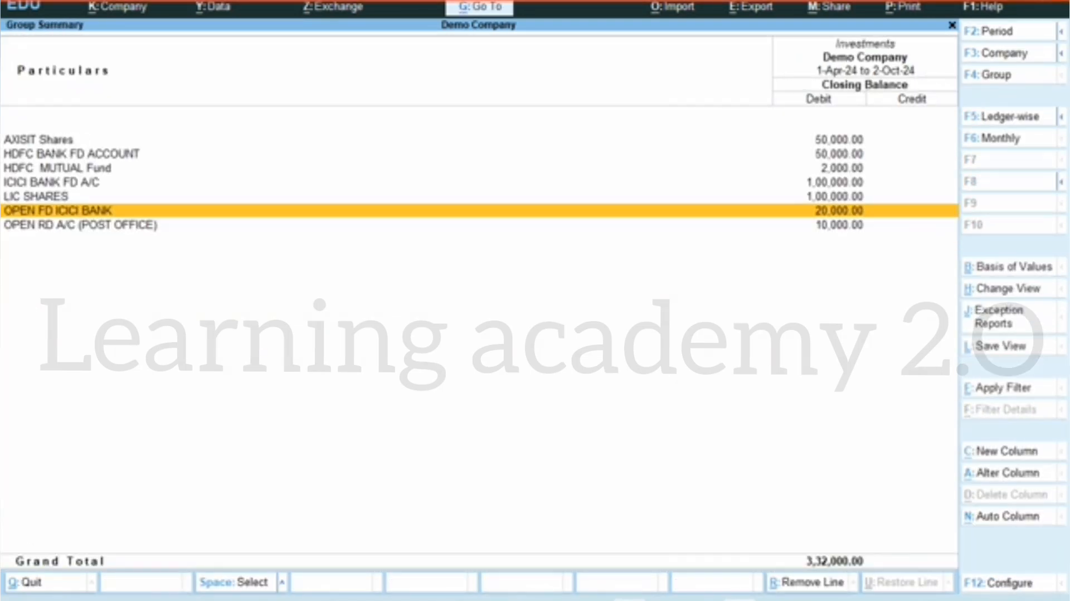
# Step: Reopen the Investments summary and examine the October payment voucher behind OPEN RD A/C (POST OFFICE)
pyautogui.press('Escape')
pyautogui.press('Return')
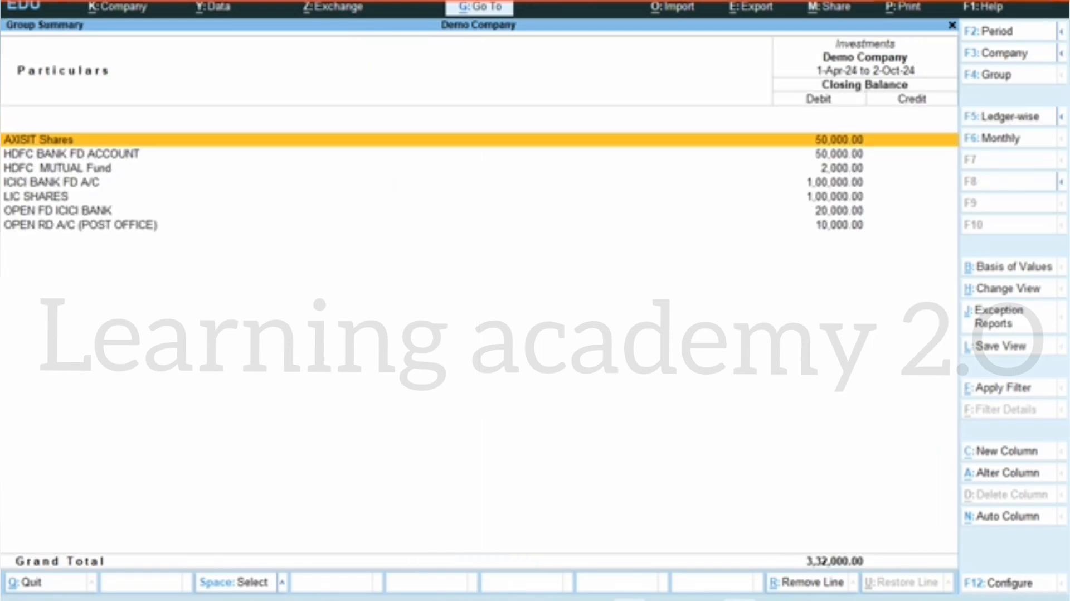
pyautogui.press('Down')
pyautogui.press('Down')
pyautogui.press('Down')
pyautogui.press('Down')
pyautogui.press('Down')
pyautogui.press('Down')
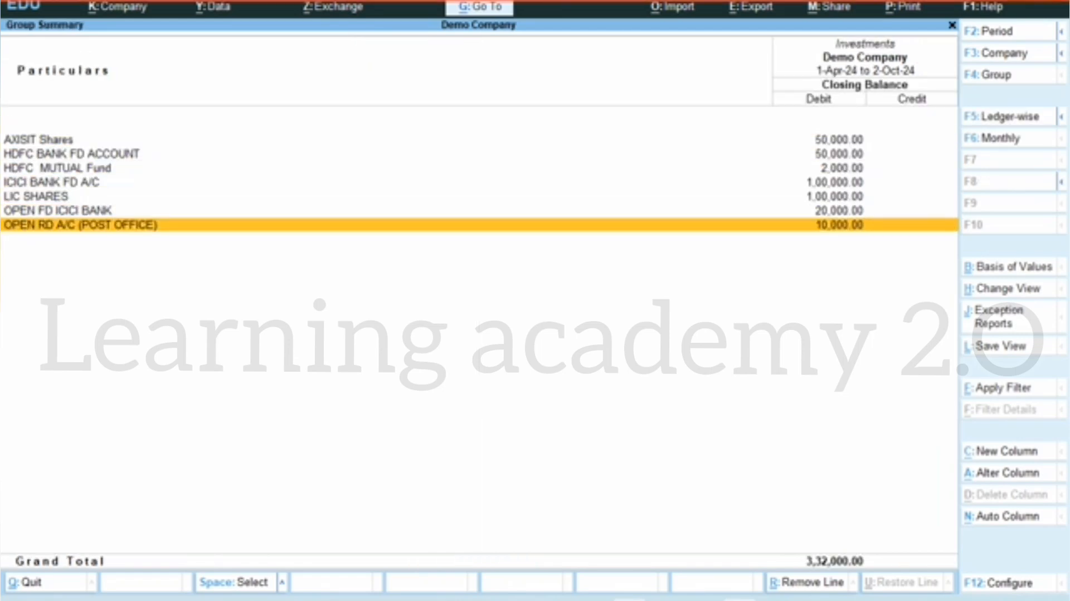
pyautogui.press('Return')
pyautogui.press('Return')
pyautogui.press('Return')
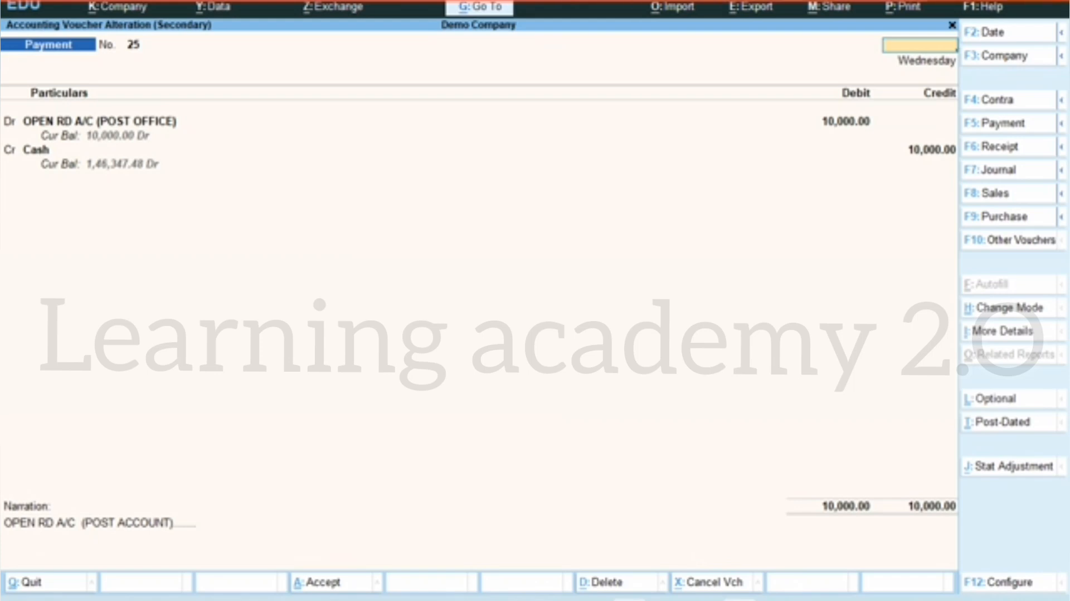
# Step: Close the post office RD voucher without changes and leave the reports to return to the Gateway of Tally
pyautogui.press('Escape')
pyautogui.press('Return')
pyautogui.press('Escape')
pyautogui.press('Escape')
pyautogui.press('Escape')
pyautogui.press('Escape')
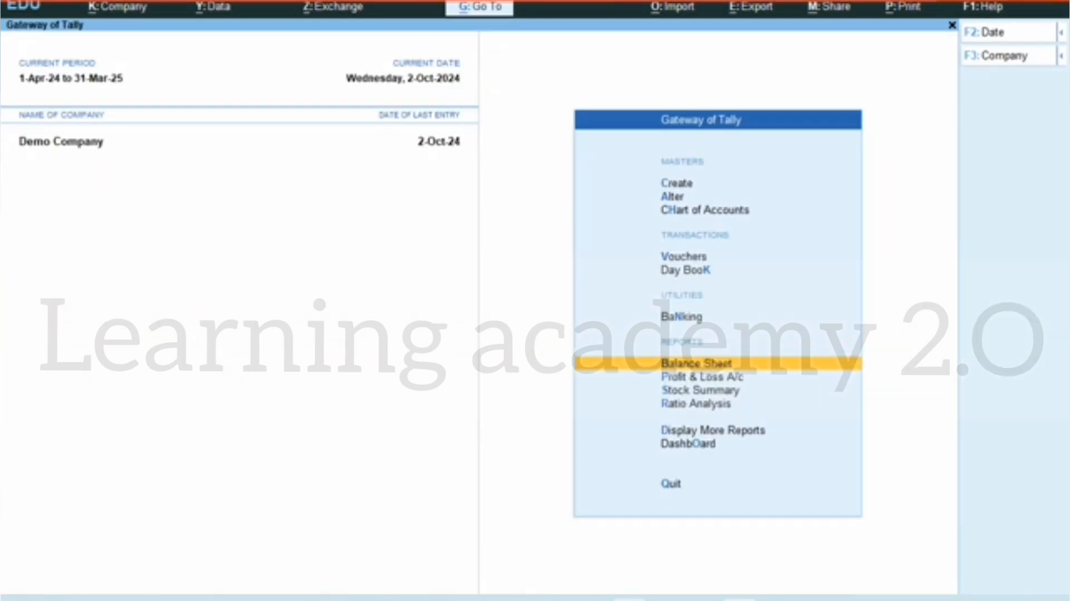
pyautogui.press('Down')
pyautogui.press('Down')
pyautogui.press('Down')
pyautogui.press('Down')
pyautogui.press('Down')
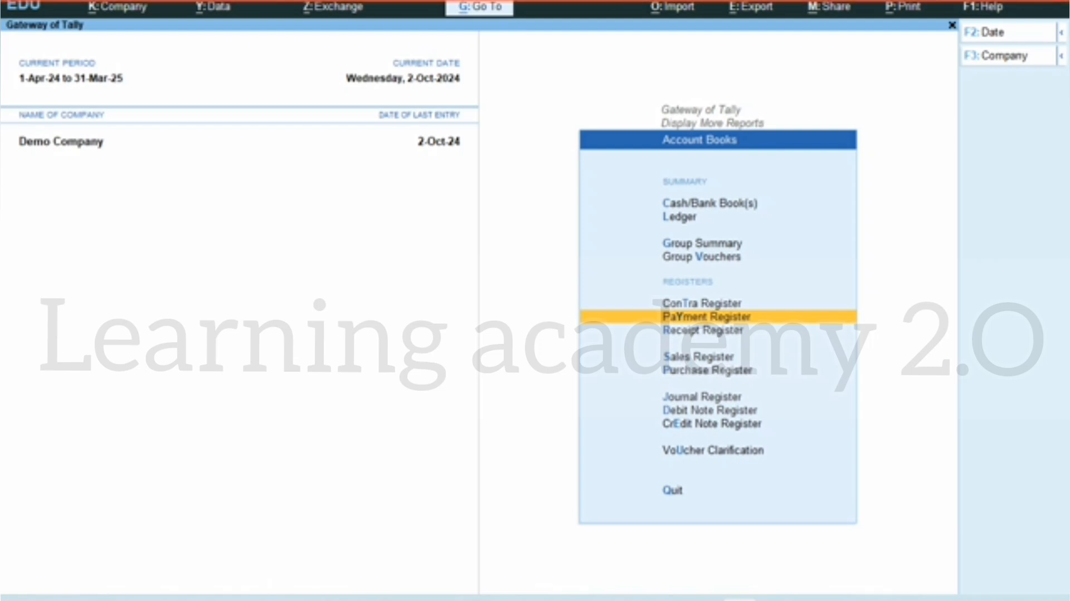
pyautogui.press('Escape')
pyautogui.press('Escape')
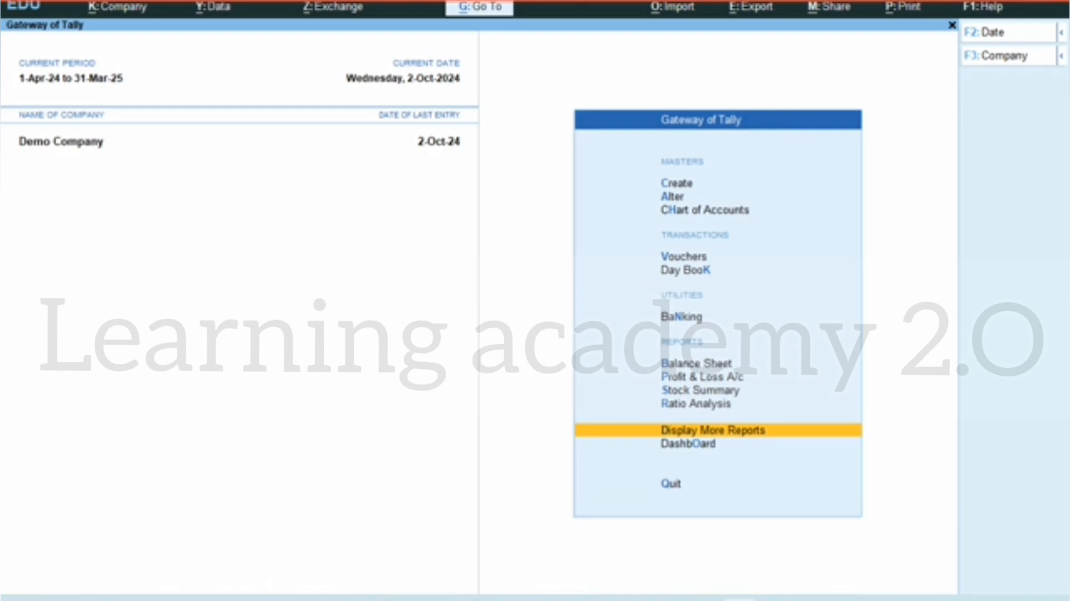